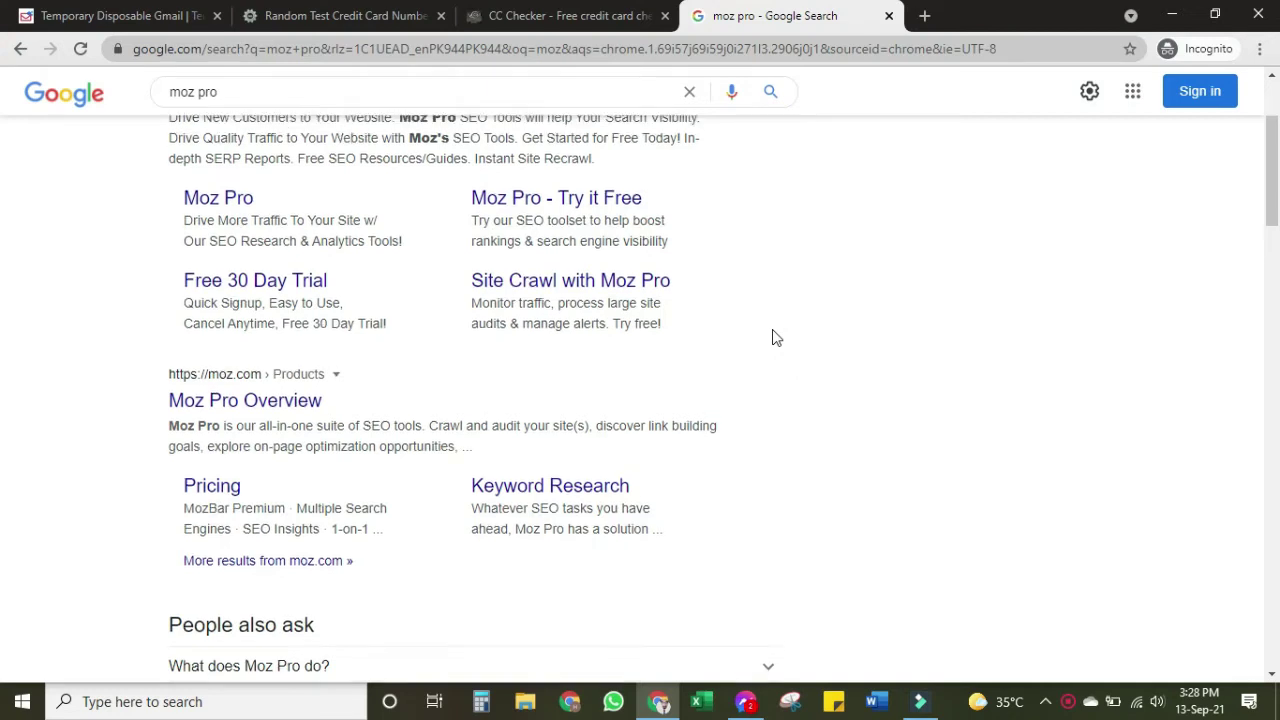
On the Gmailnator disposable Gmail page, generate a new temporary Gmail address
scroll(772, 337, "up", 1)
scroll(772, 337, "down", 2)
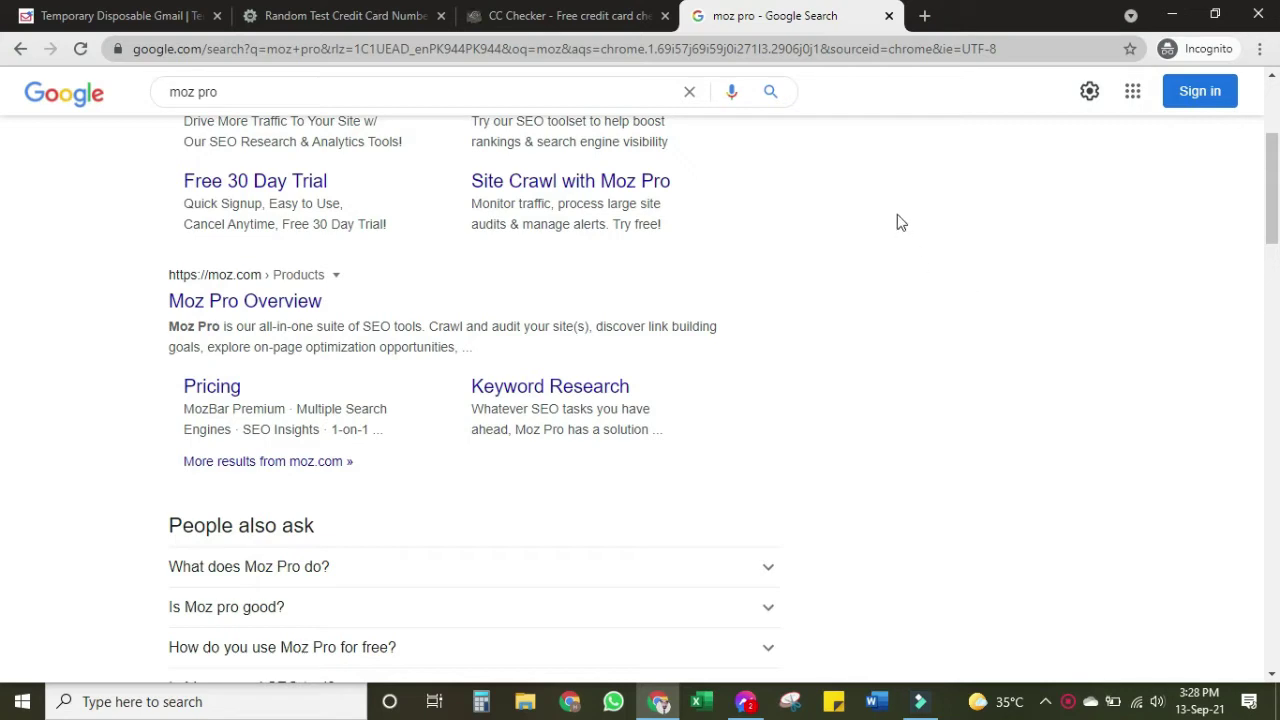
left_click(125, 10)
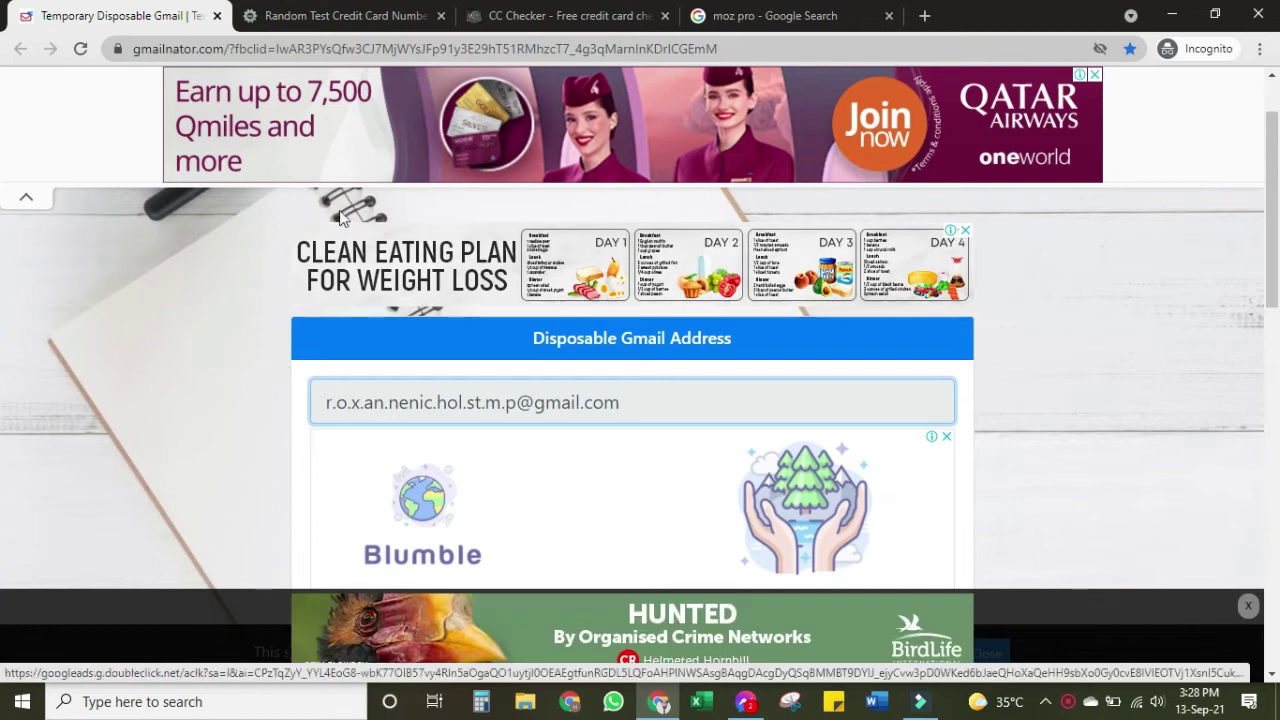
scroll(808, 480, "down", 3)
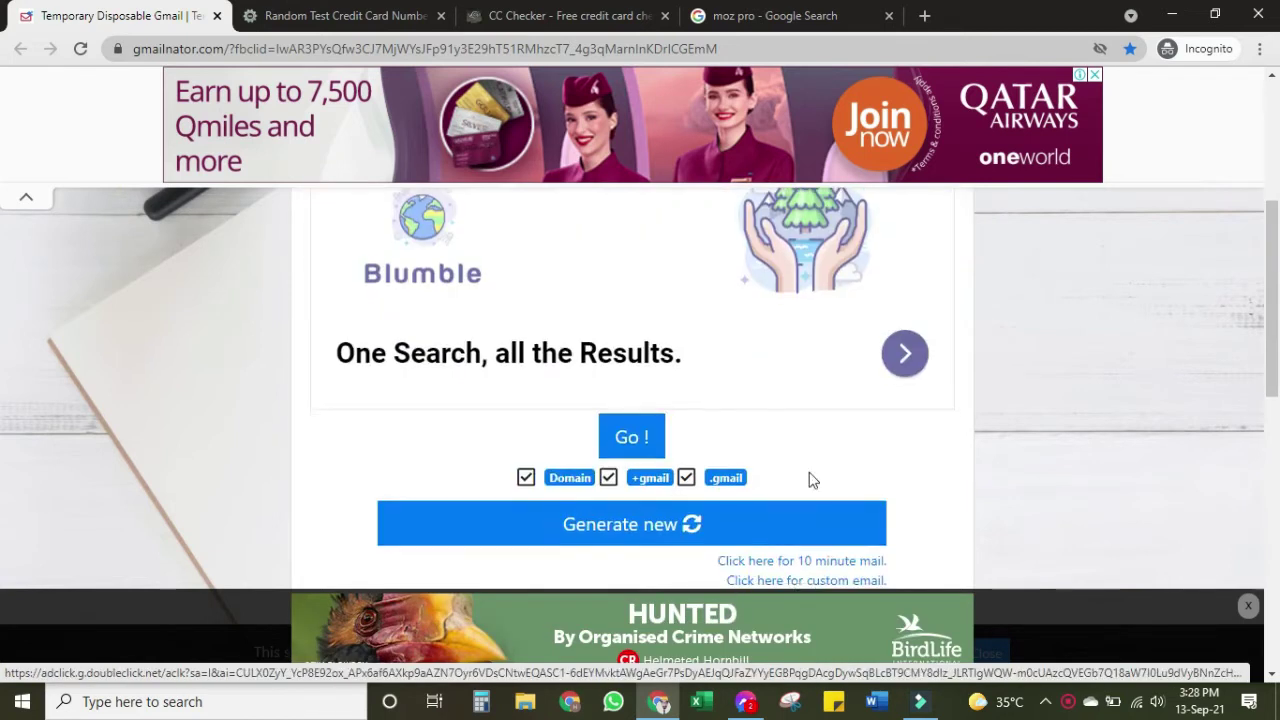
scroll(499, 371, "up", 2)
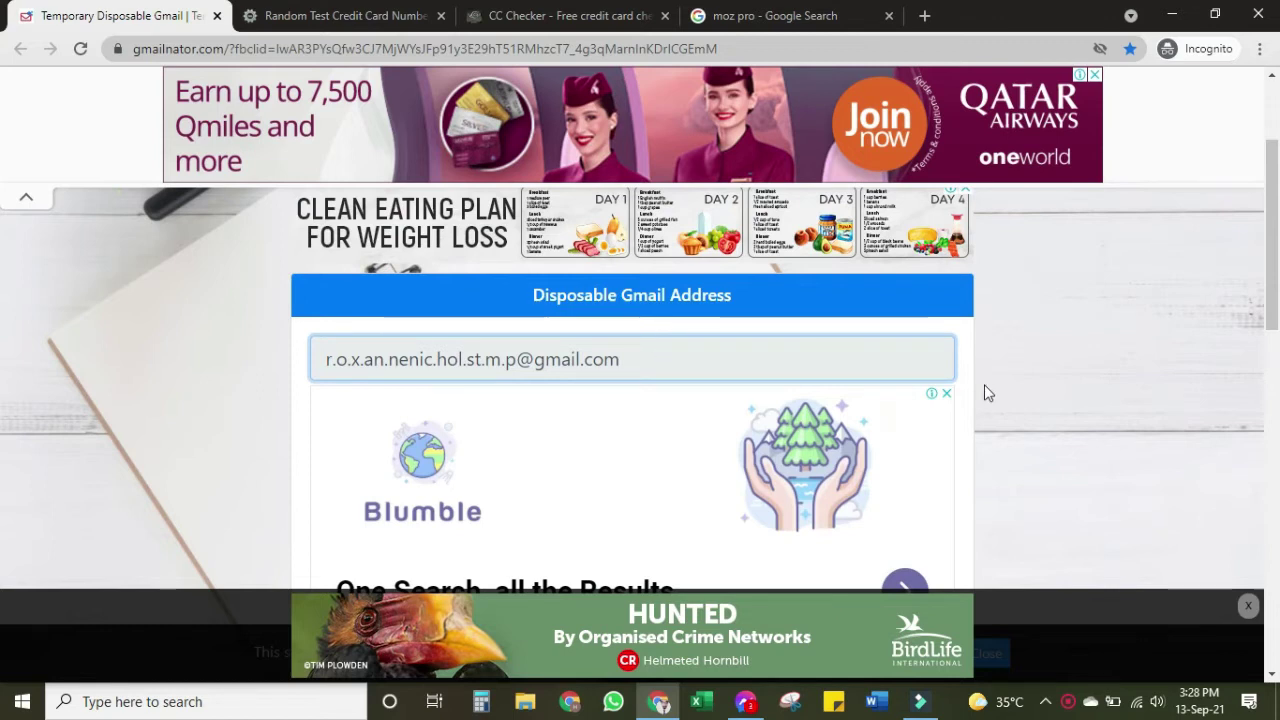
scroll(802, 370, "down", 3)
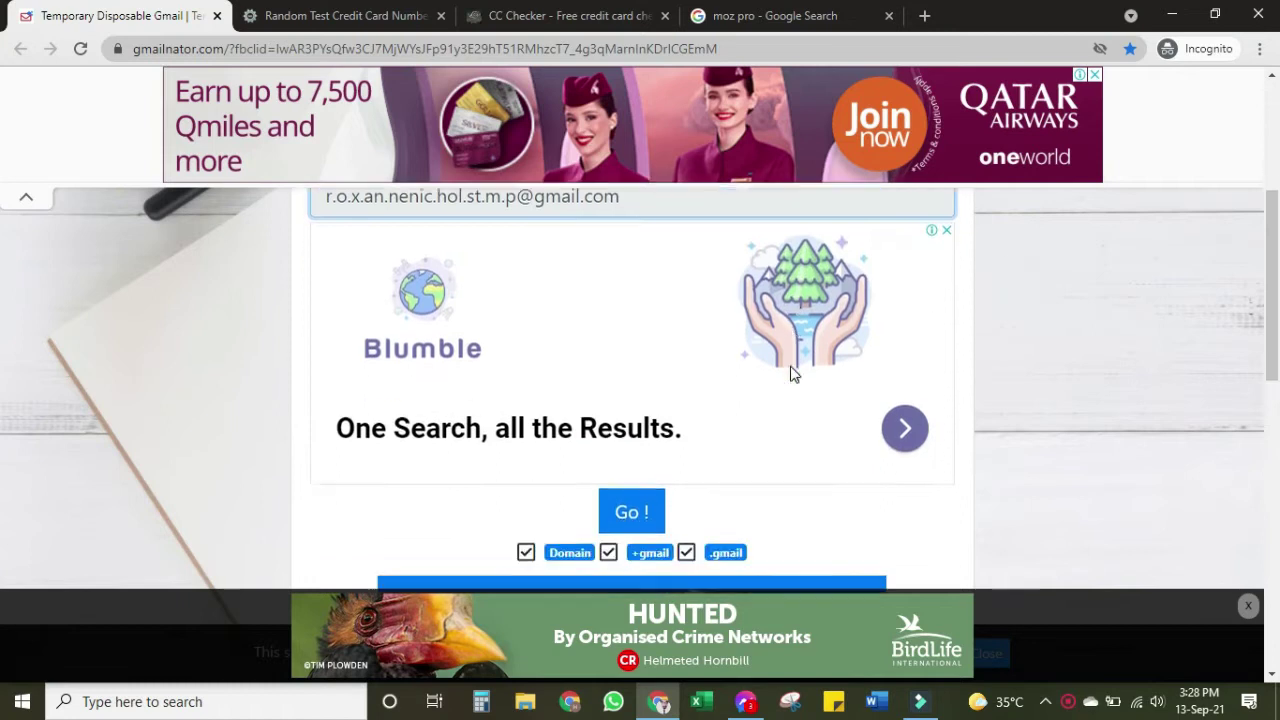
left_click(574, 486)
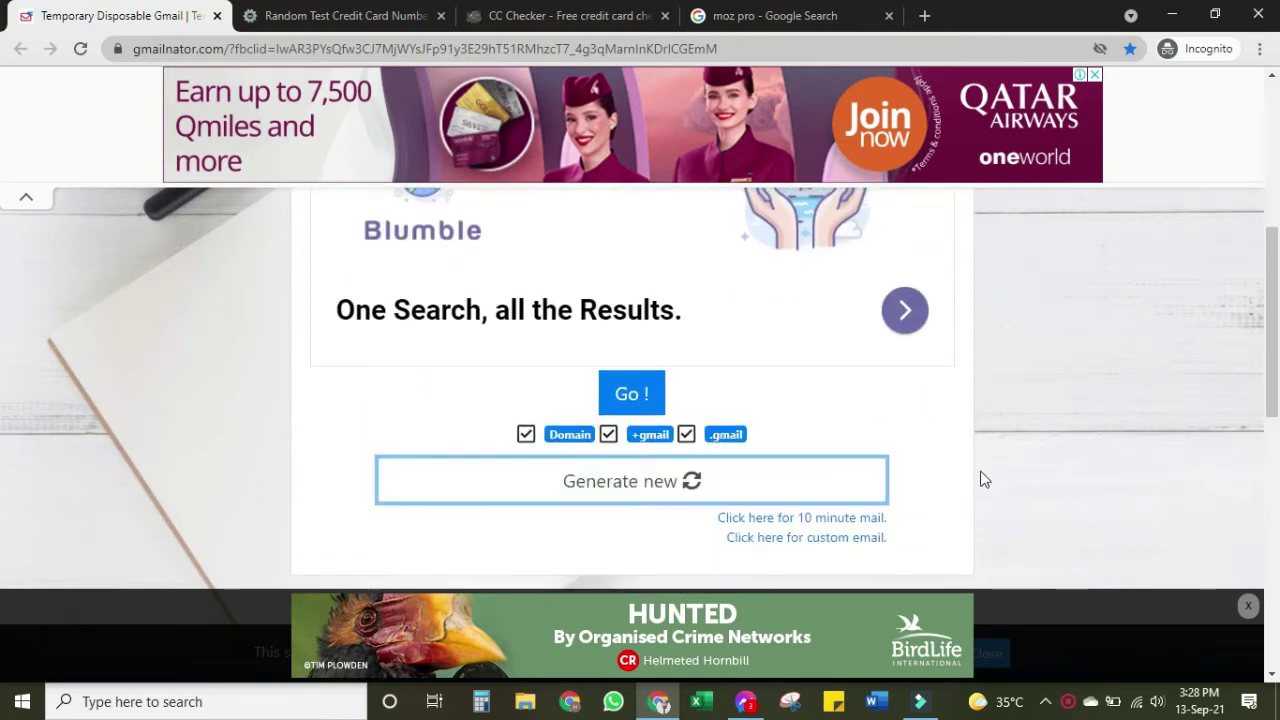
scroll(980, 474, "up", 2)
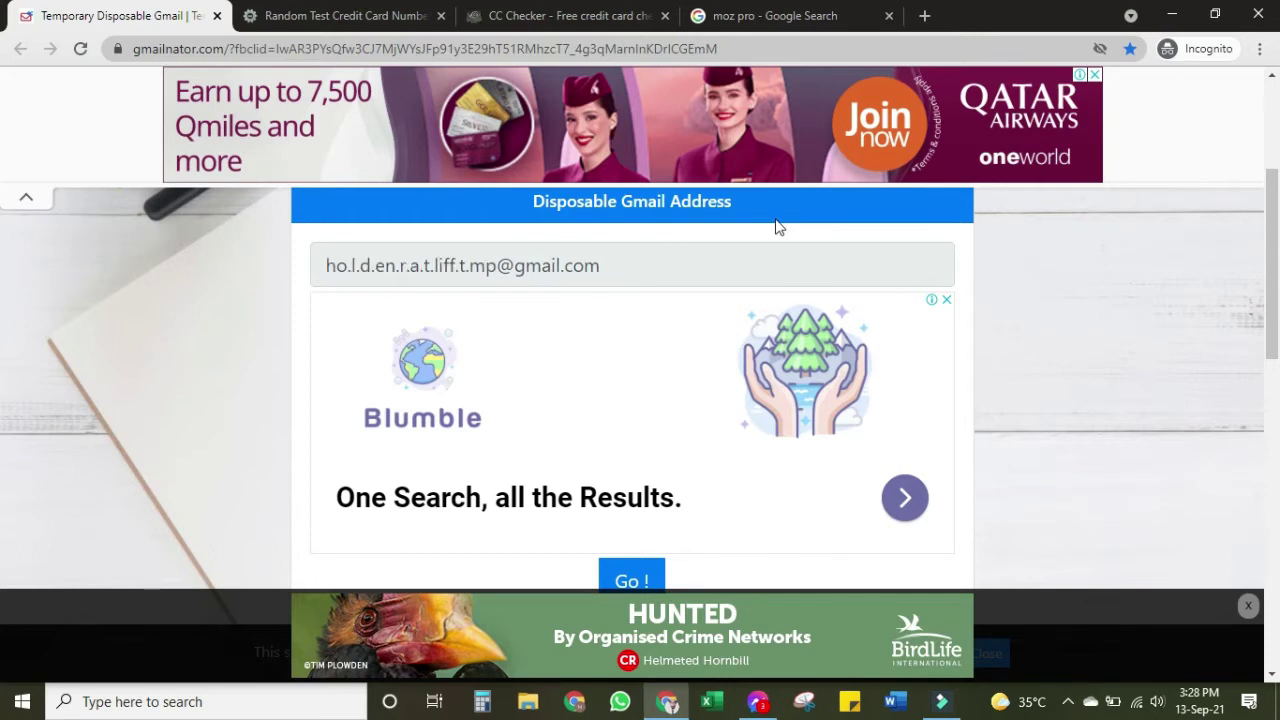
View the NamsoGen test card generator, then move on to the mrchecker.net CC Checker page
left_click(315, 18)
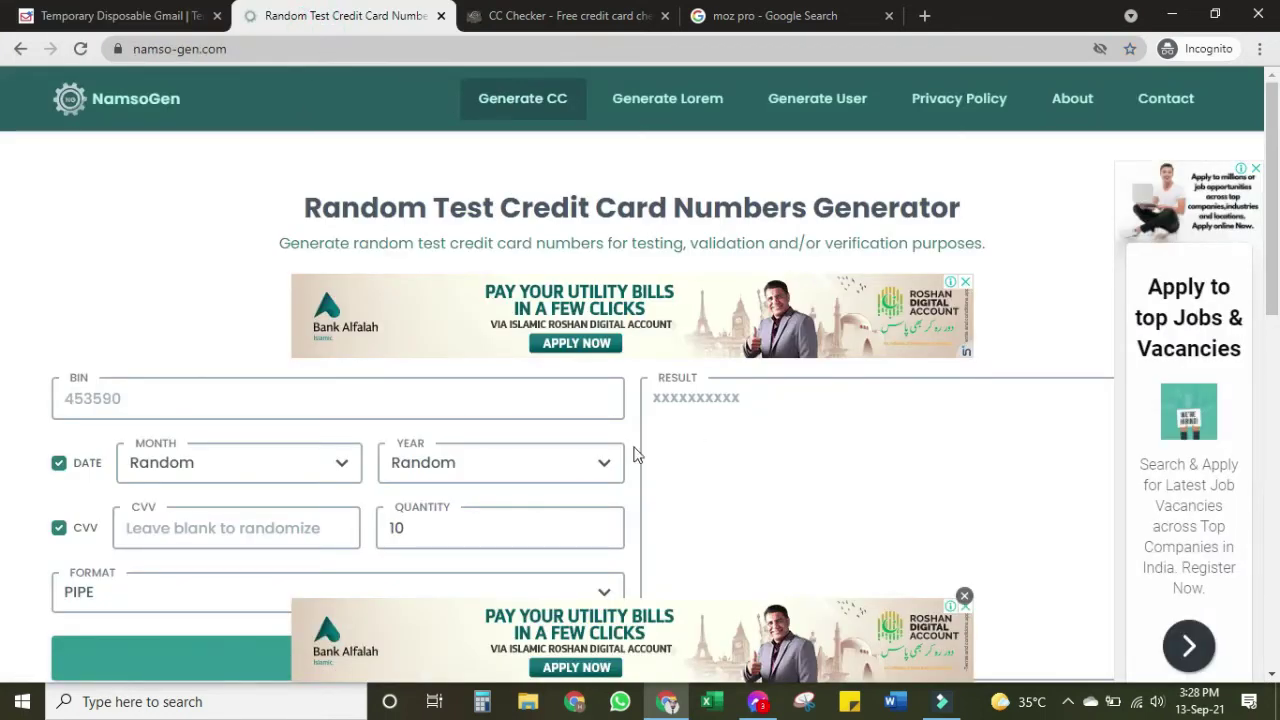
left_click(545, 18)
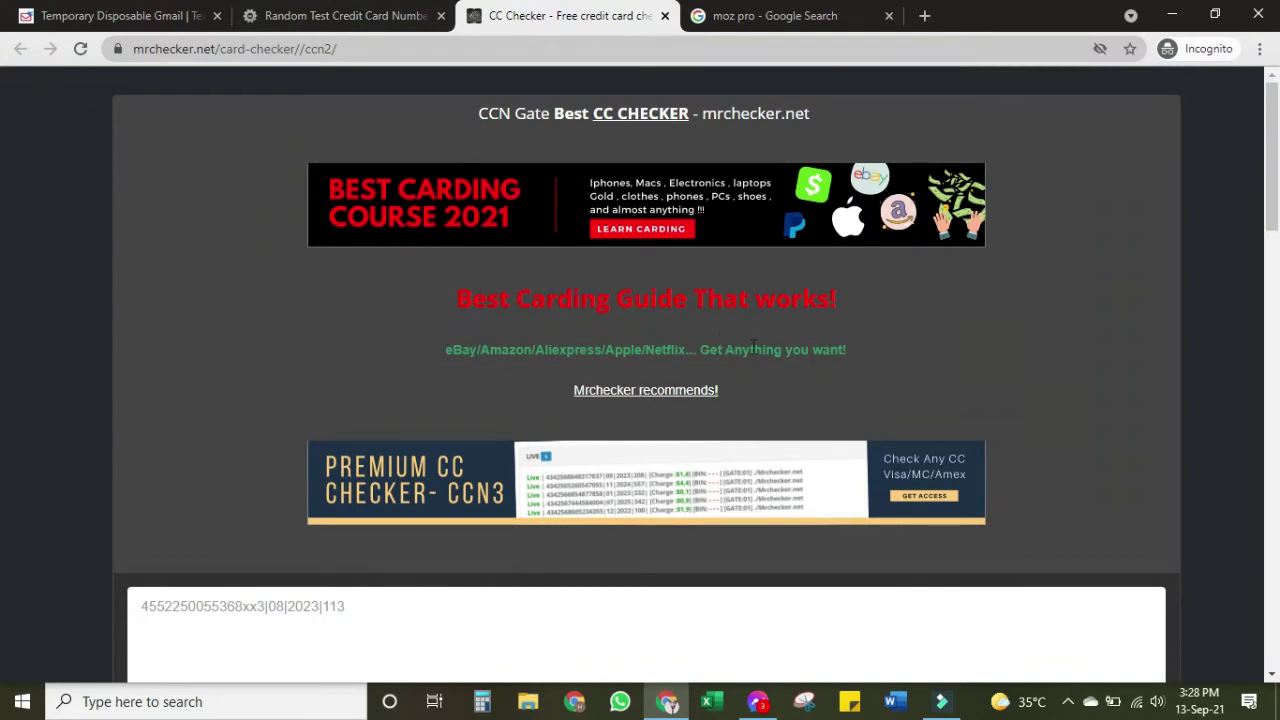
Move from the card-checker tab to the Temporary Disposable Gmail tab, then back to NamsoGen
left_click(395, 16)
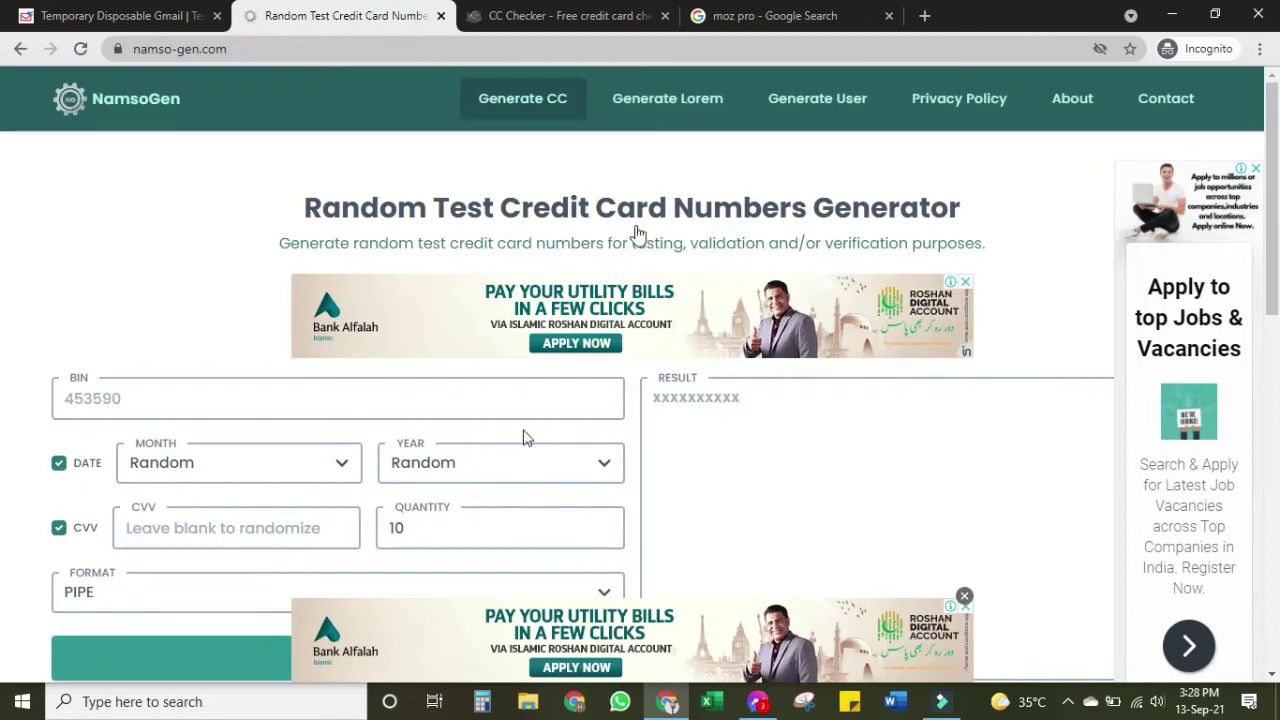
left_click(72, 12)
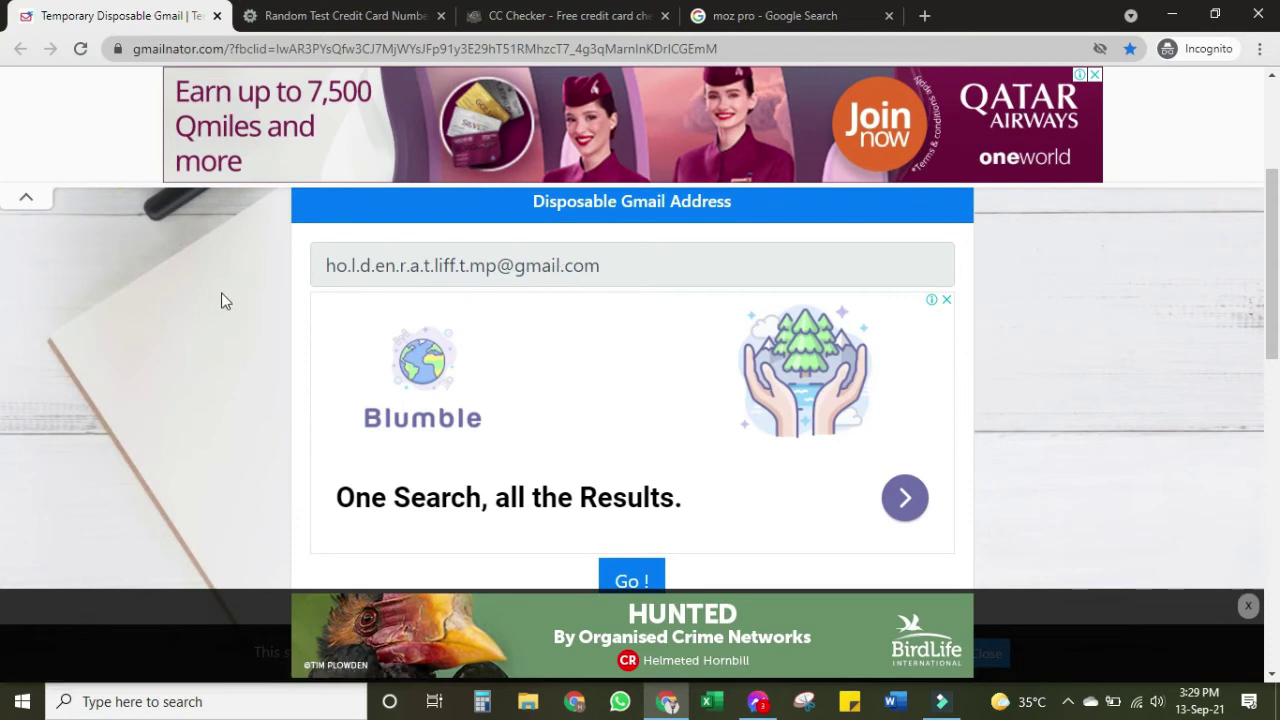
left_click(293, 8)
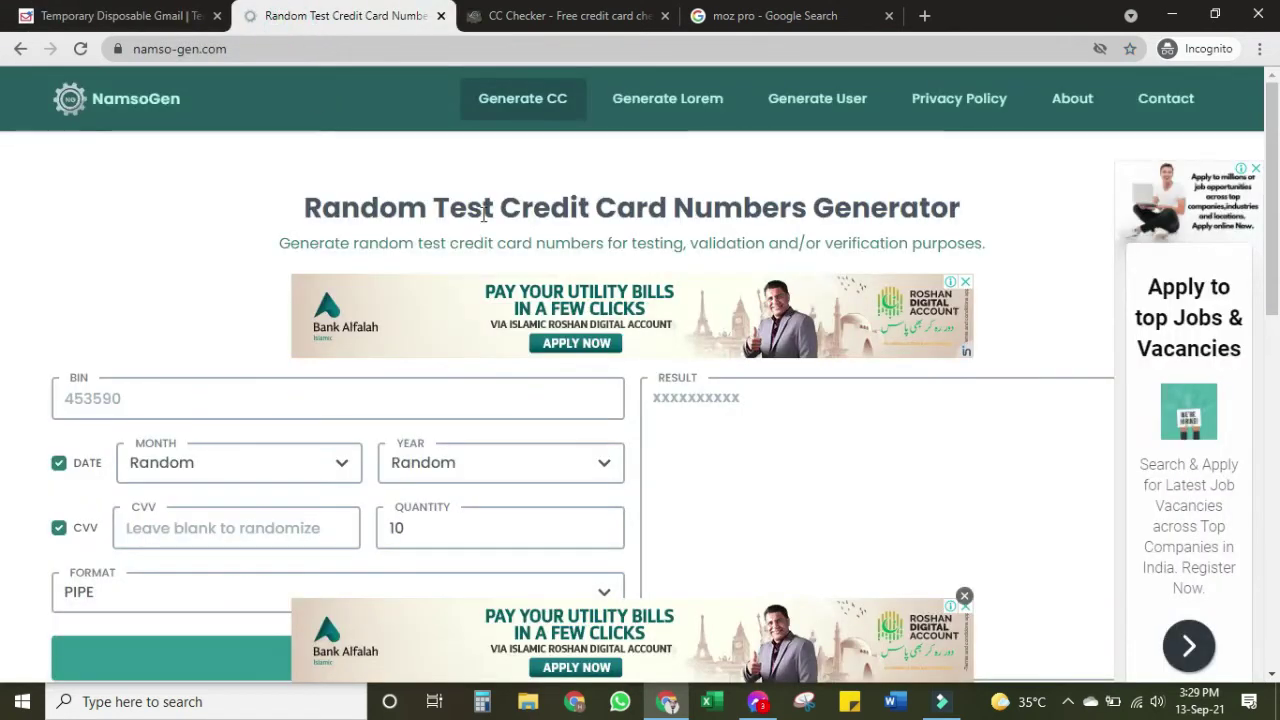
left_click(209, 298)
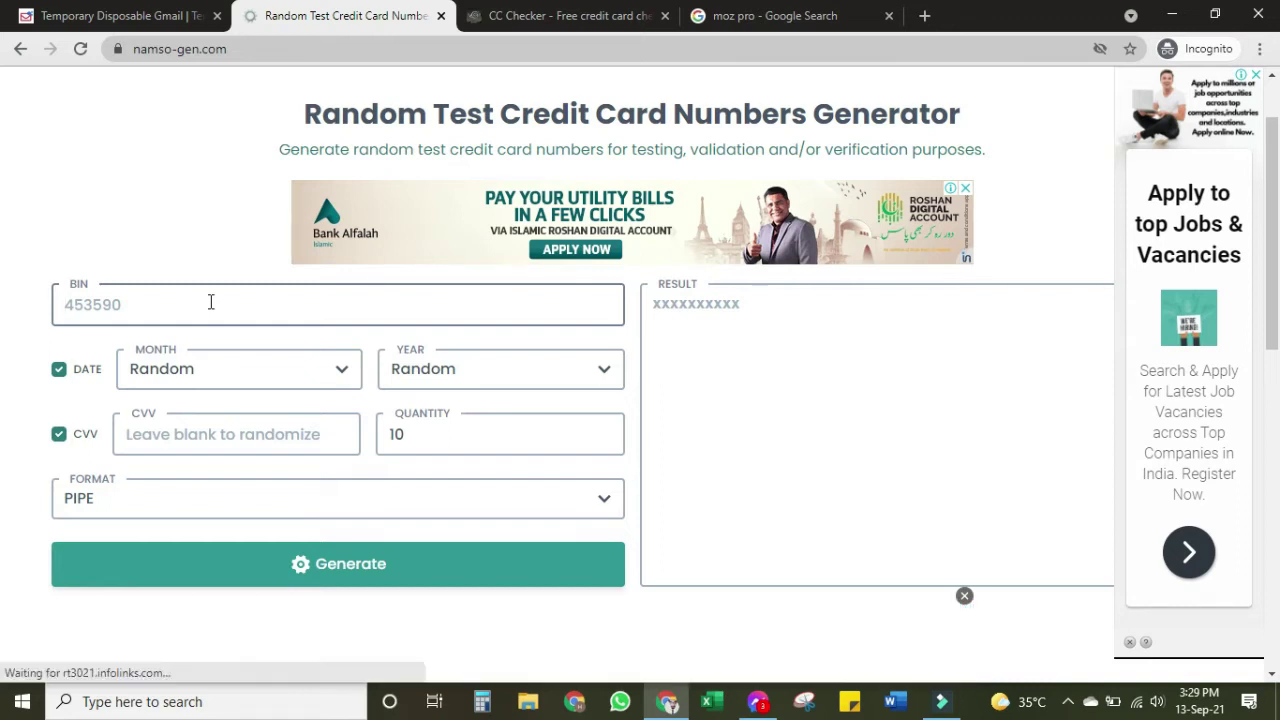
Enter BIN 549184, generate ten PIPE-format cards, copy the results, and switch to CC Checker
type("5")
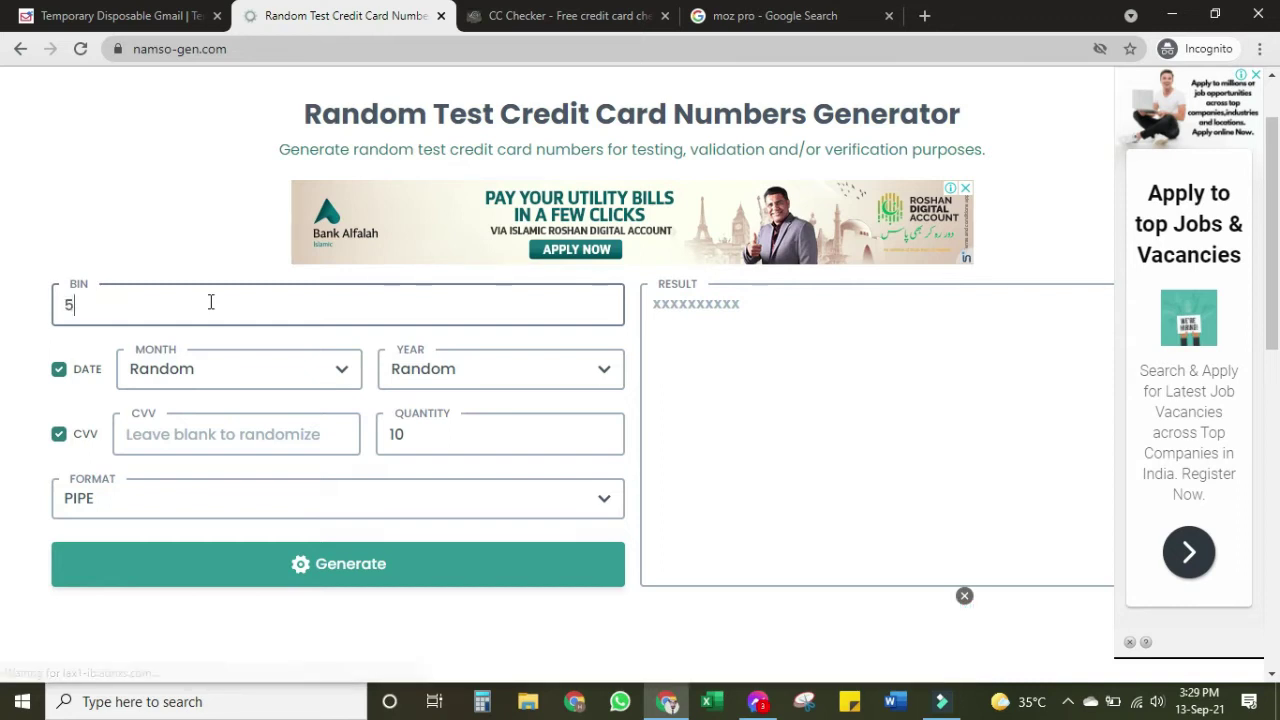
type("49")
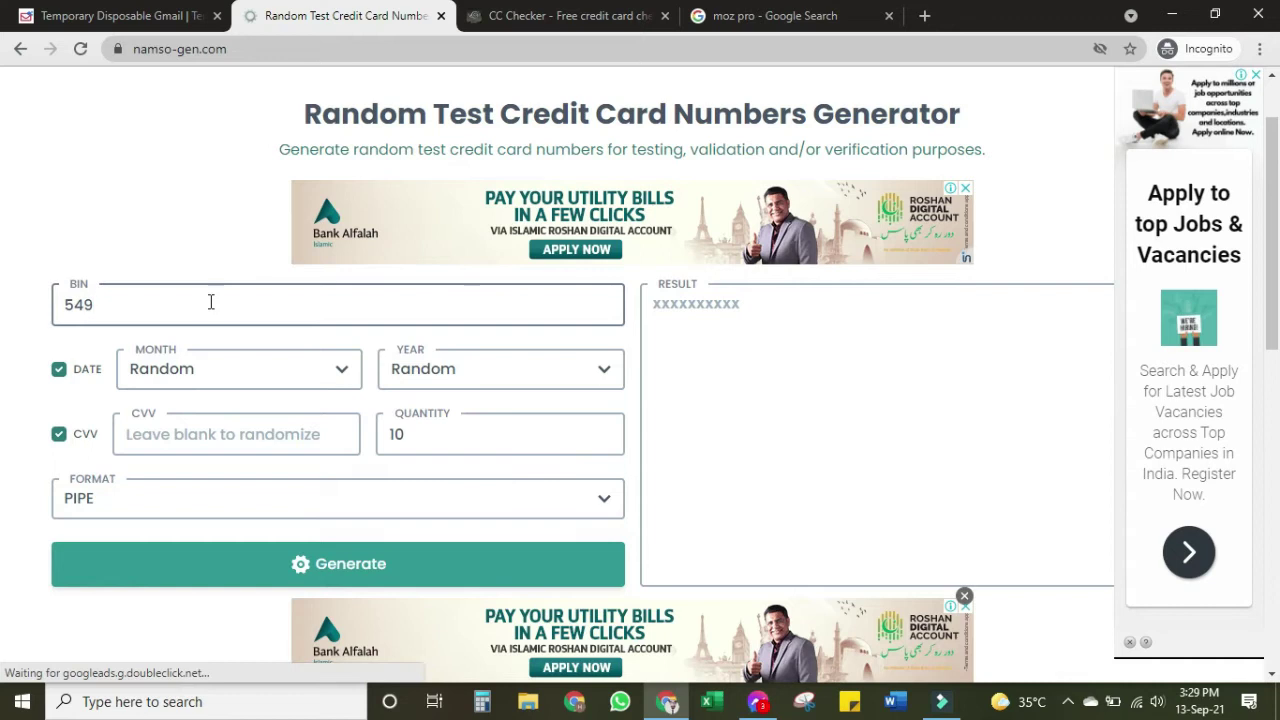
type("184")
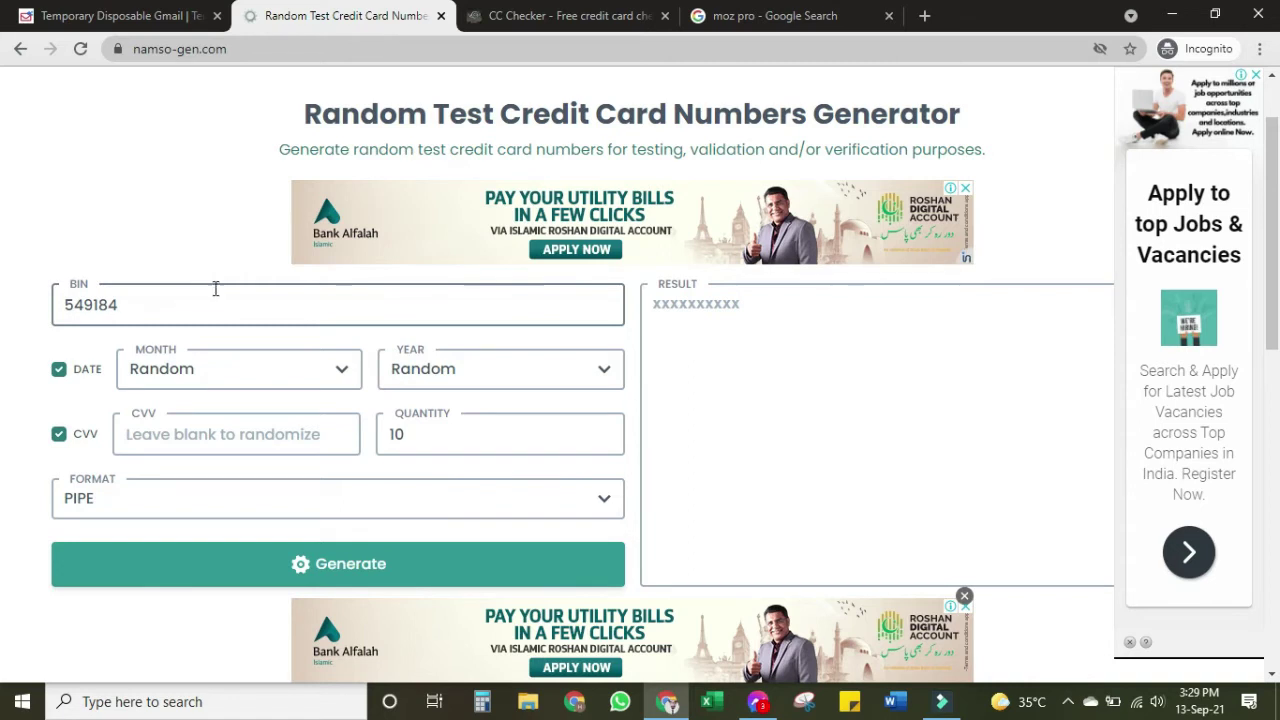
left_click(335, 565)
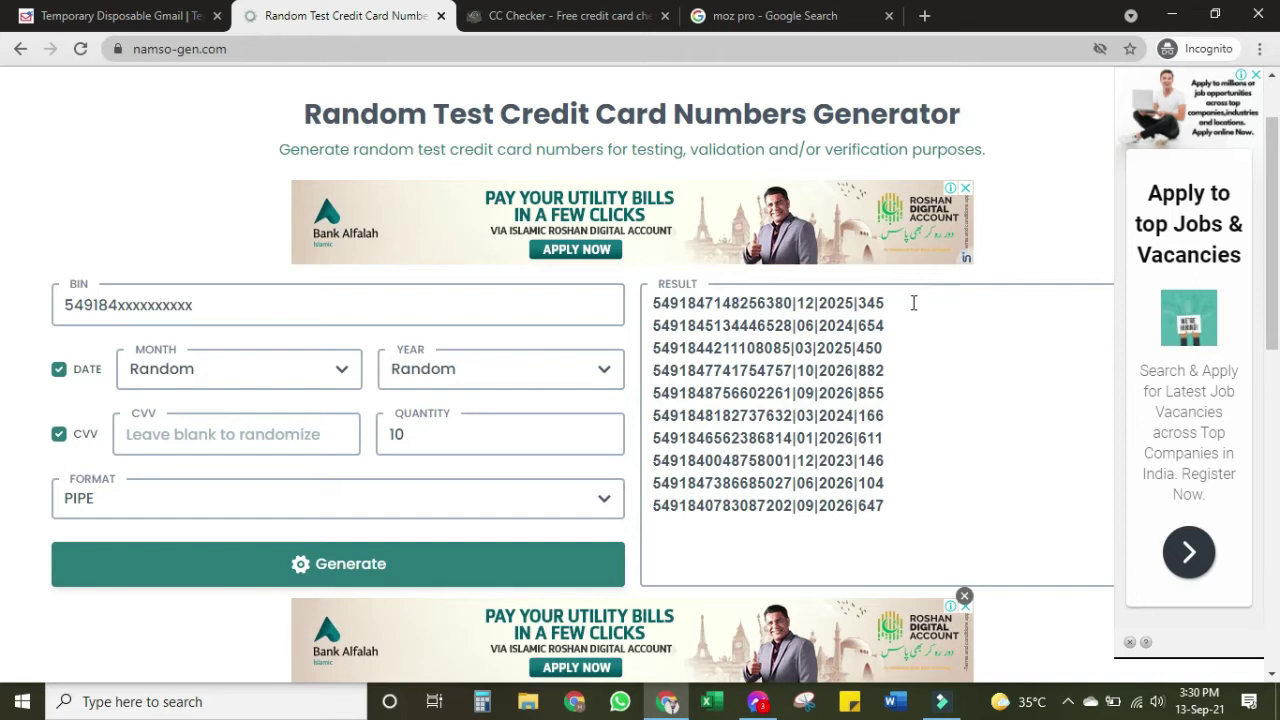
left_click_drag(898, 511, 648, 296)
right_click(711, 345)
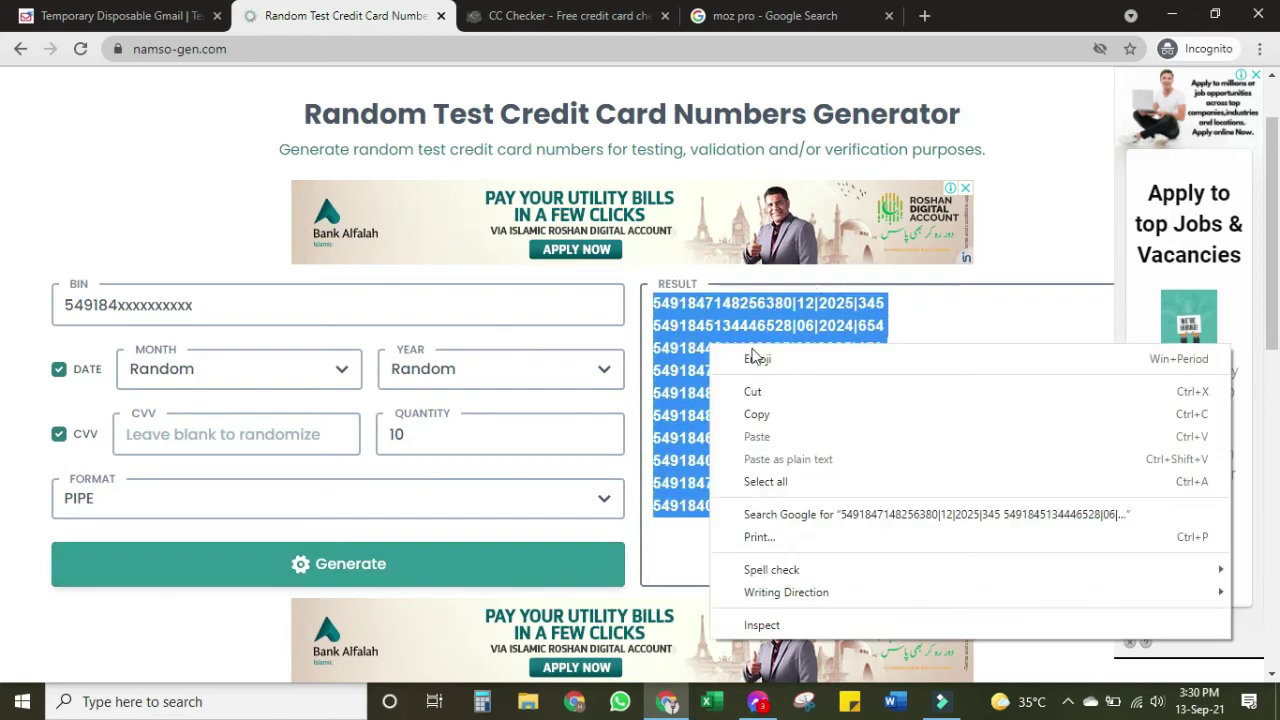
left_click(778, 413)
left_click(530, 15)
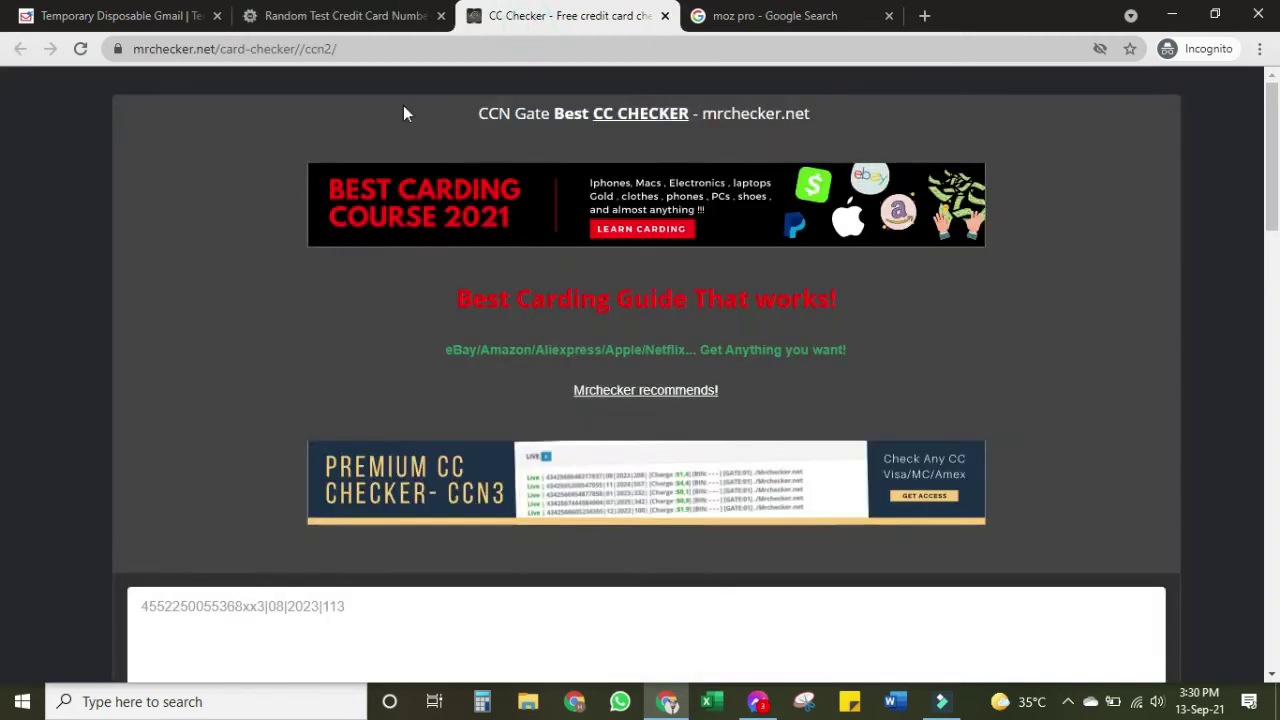
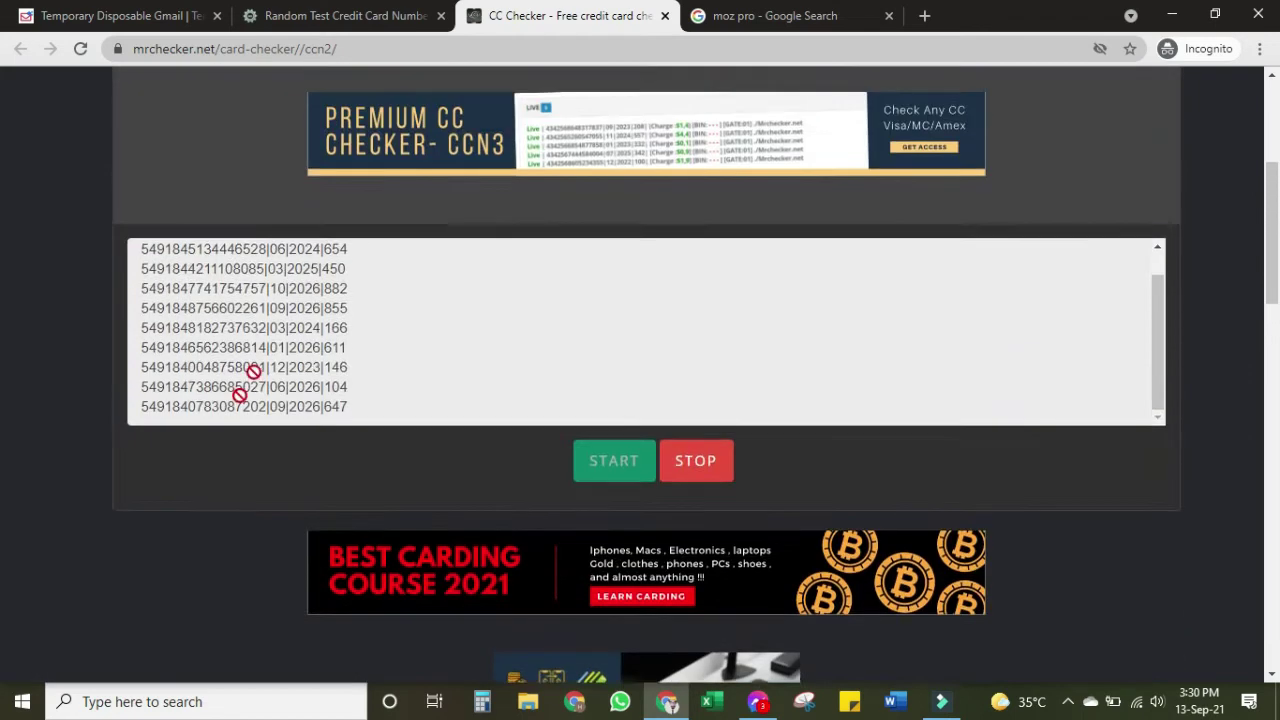
Scroll down past the ad banners to the green Live results box showing three entries
scroll(250, 340, "up", 1)
scroll(250, 346, "down", 6)
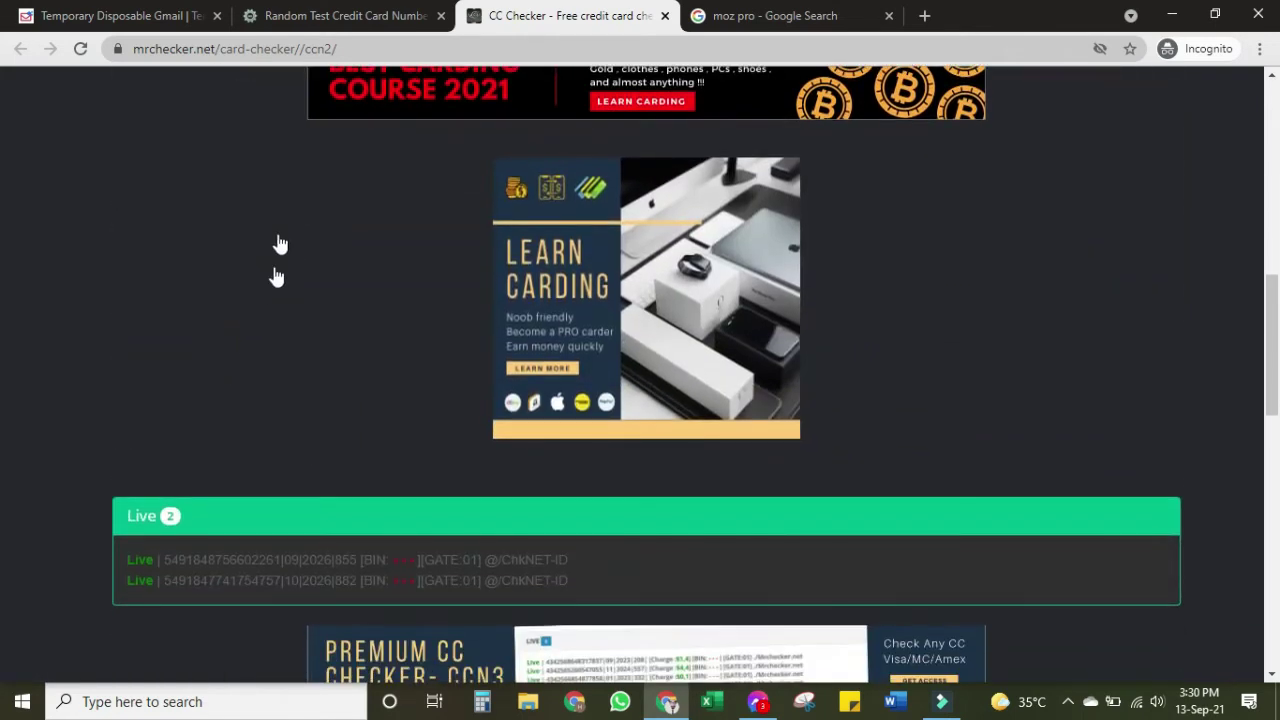
scroll(271, 351, "down", 2)
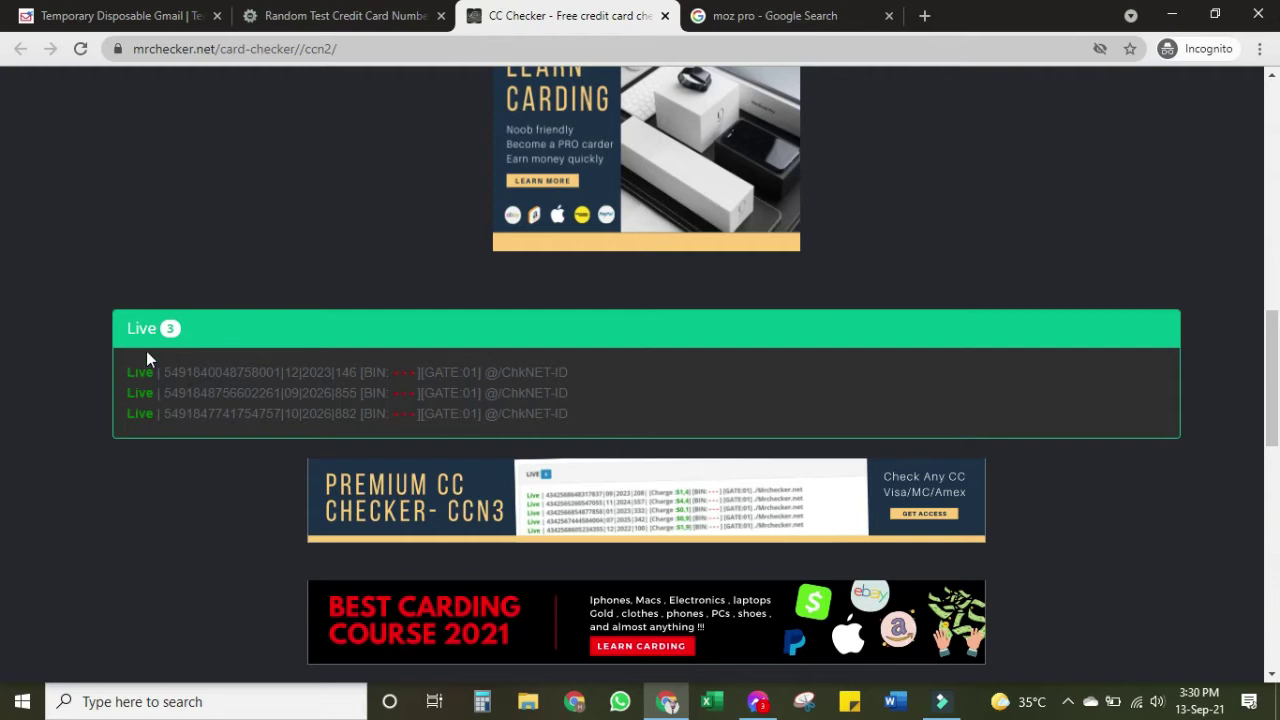
Pass through the Temporary Disposable Gmail tab and return to the 'moz pro - Google Search' tab
left_click(110, 15)
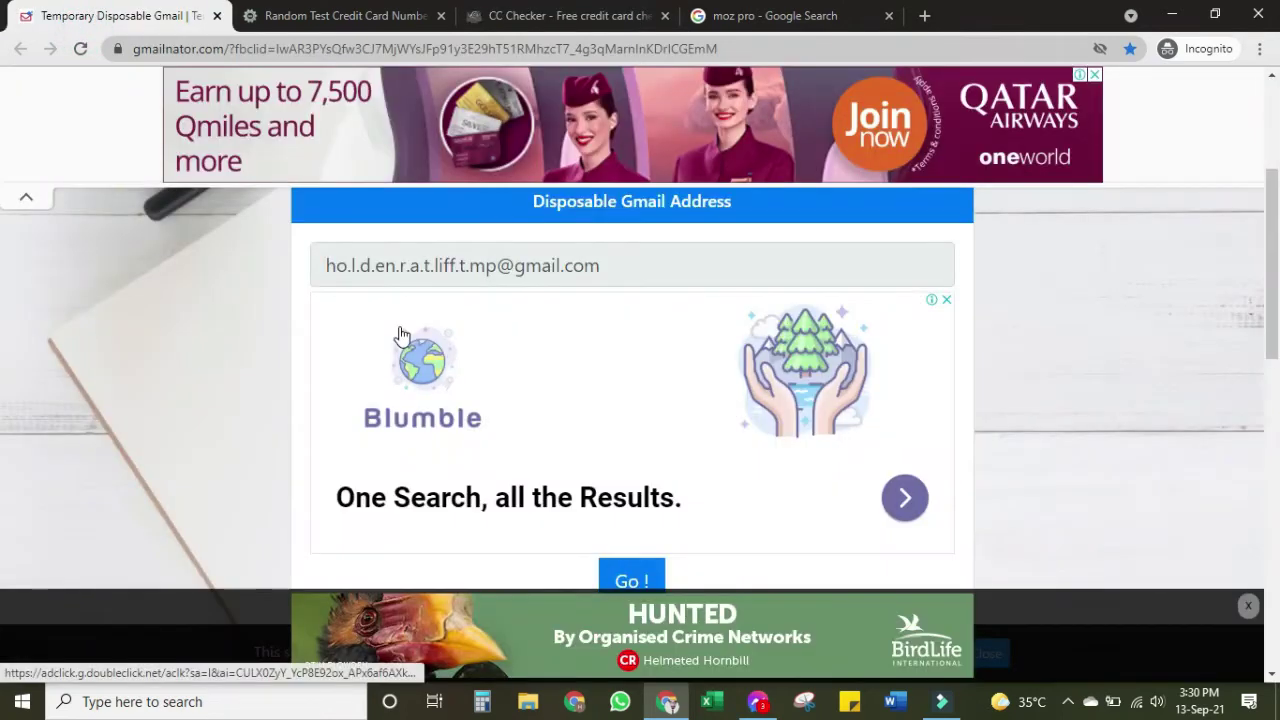
left_click(712, 14)
Open the 'Moz Pro Overview' result in a new tab and switch to moz.com/products/pro
scroll(600, 240, "up", 3)
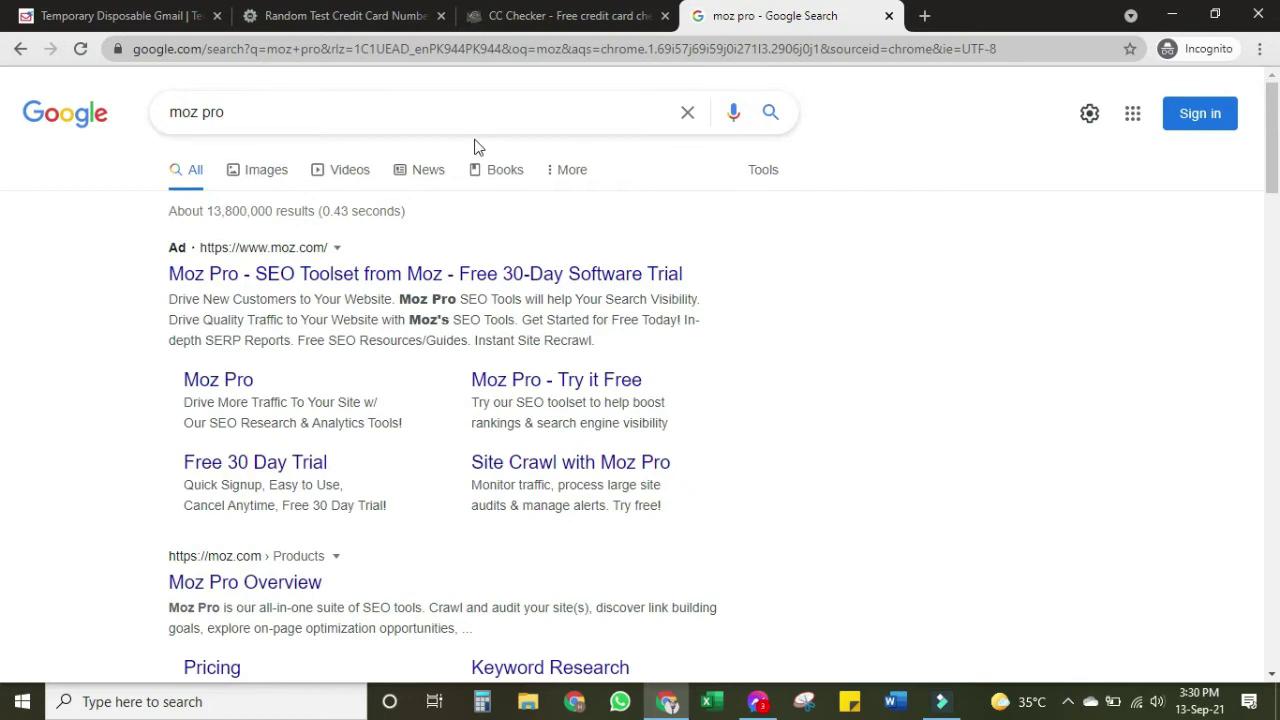
scroll(436, 200, "down", 1)
scroll(438, 215, "down", 2)
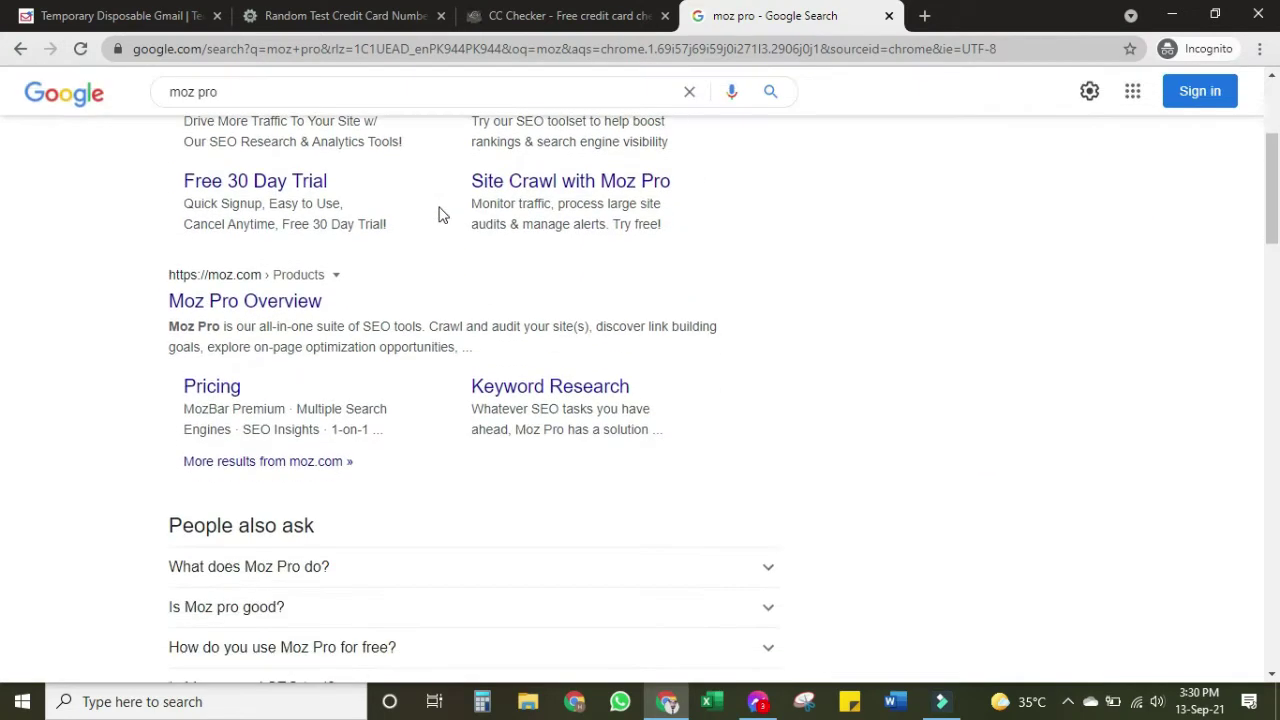
right_click(211, 302)
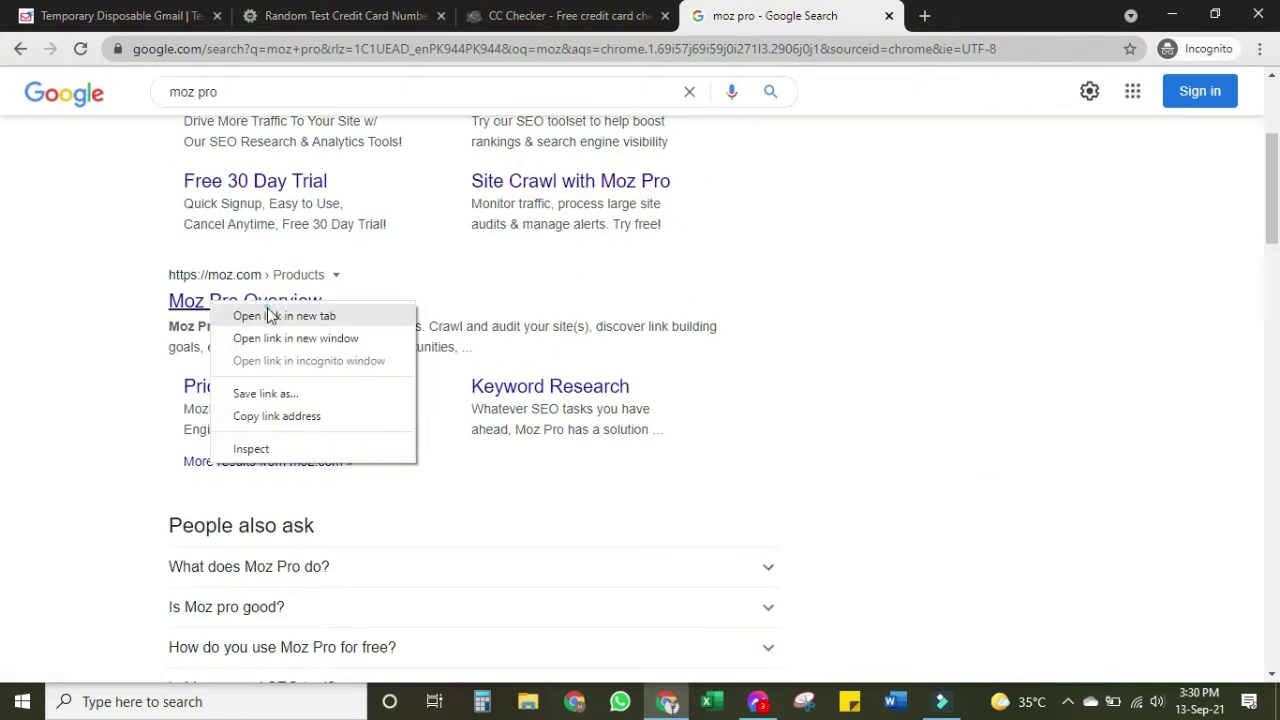
left_click(280, 316)
left_click(905, 17)
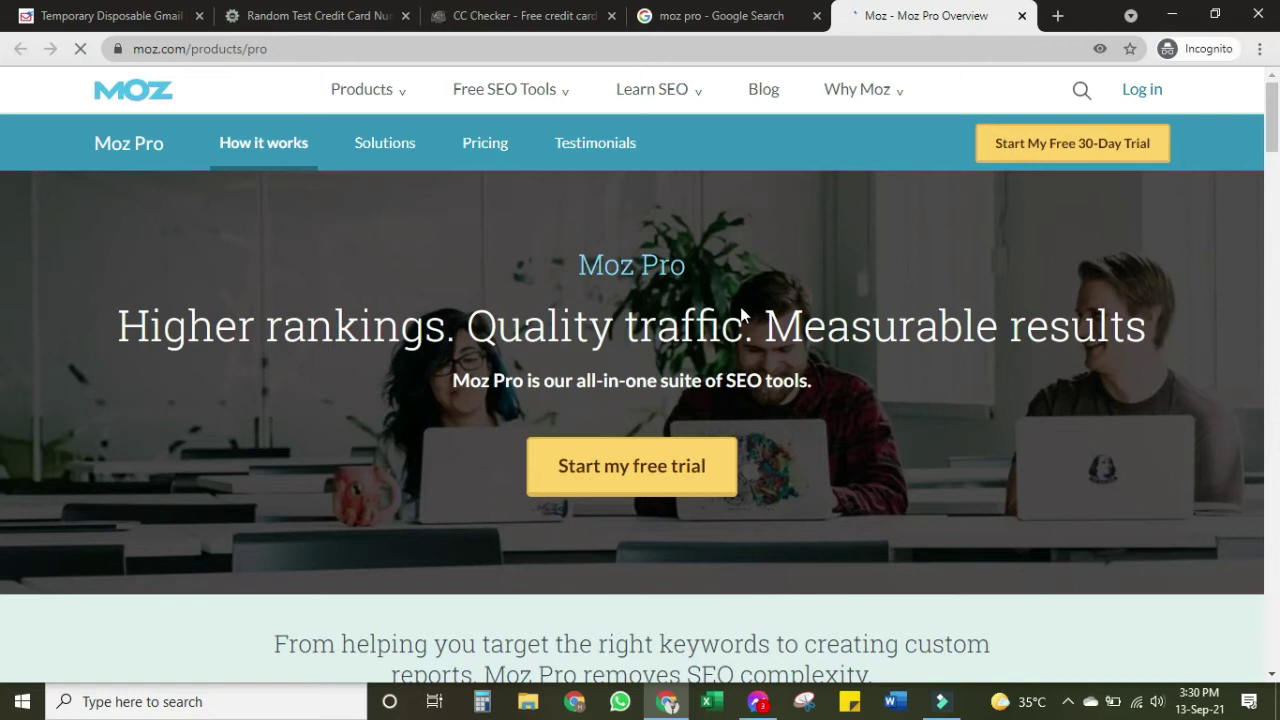
Load the Moz Pro free-trial signup form, then return to the Temporary Disposable Gmail tab
left_click(697, 459)
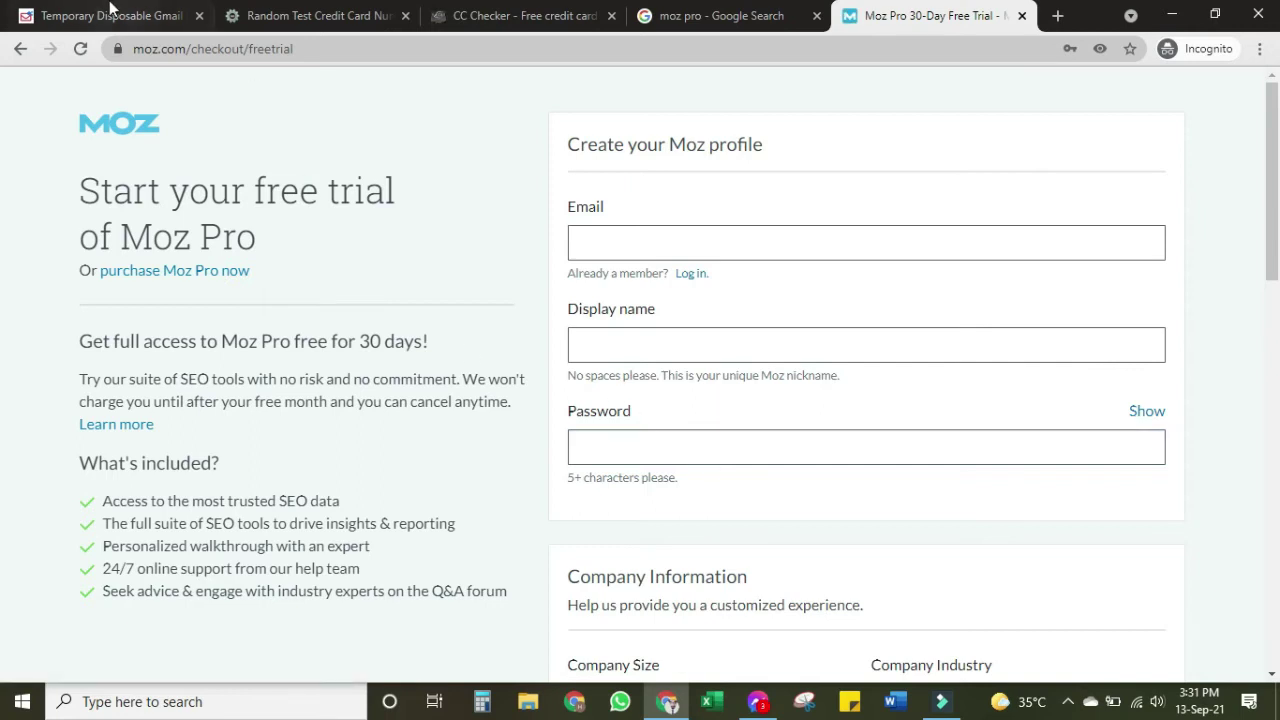
left_click(110, 14)
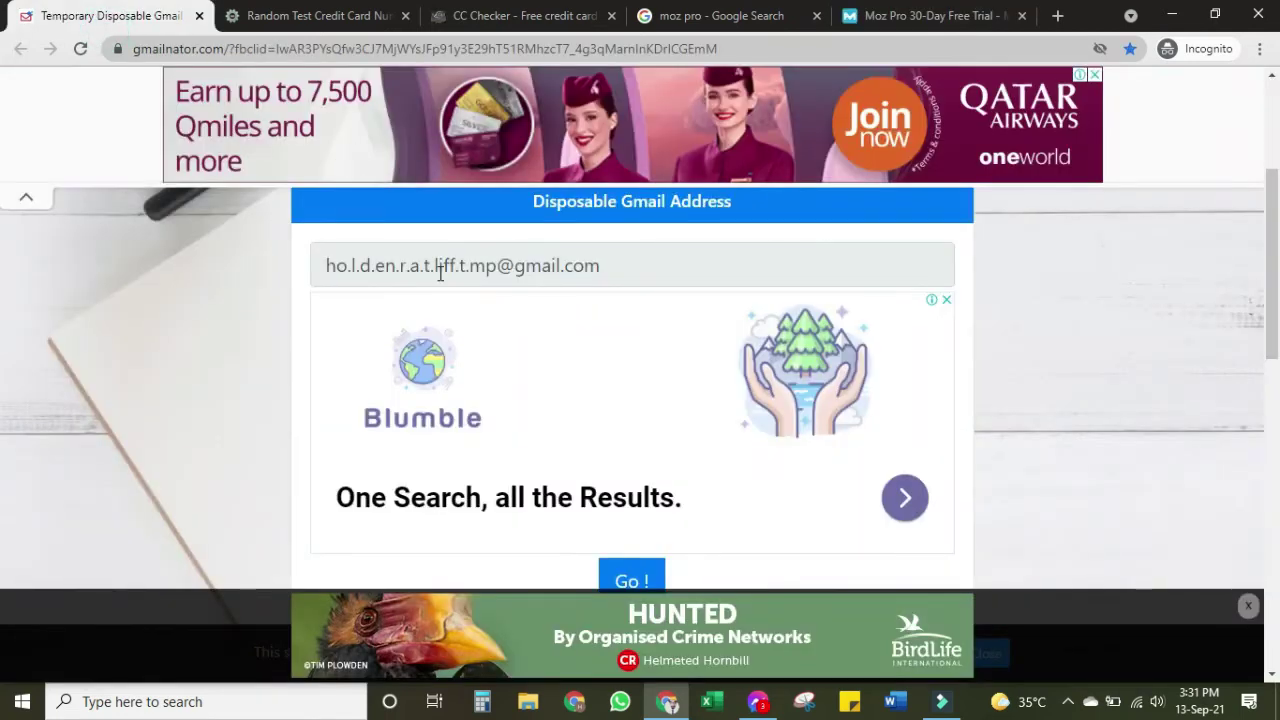
Copy the disposable Gmail address and paste it into the Moz signup Email field
triple_click(440, 273)
key("ctrl+c")
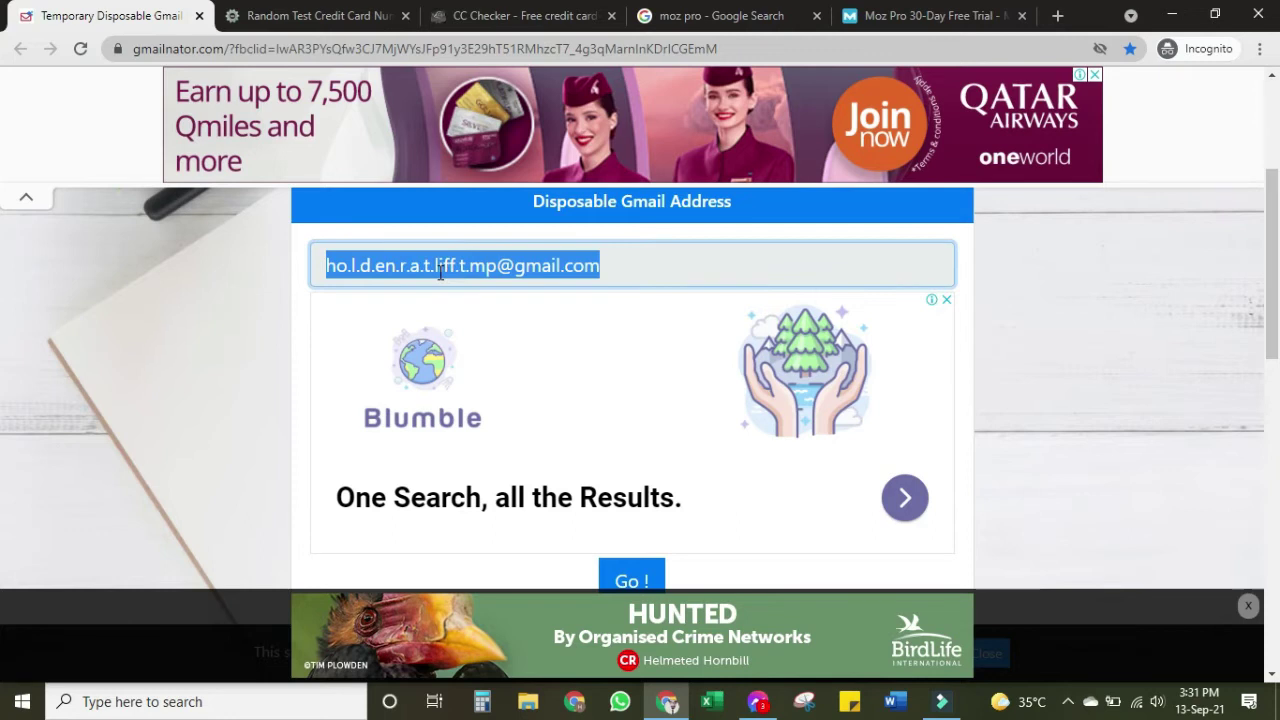
left_click(900, 15)
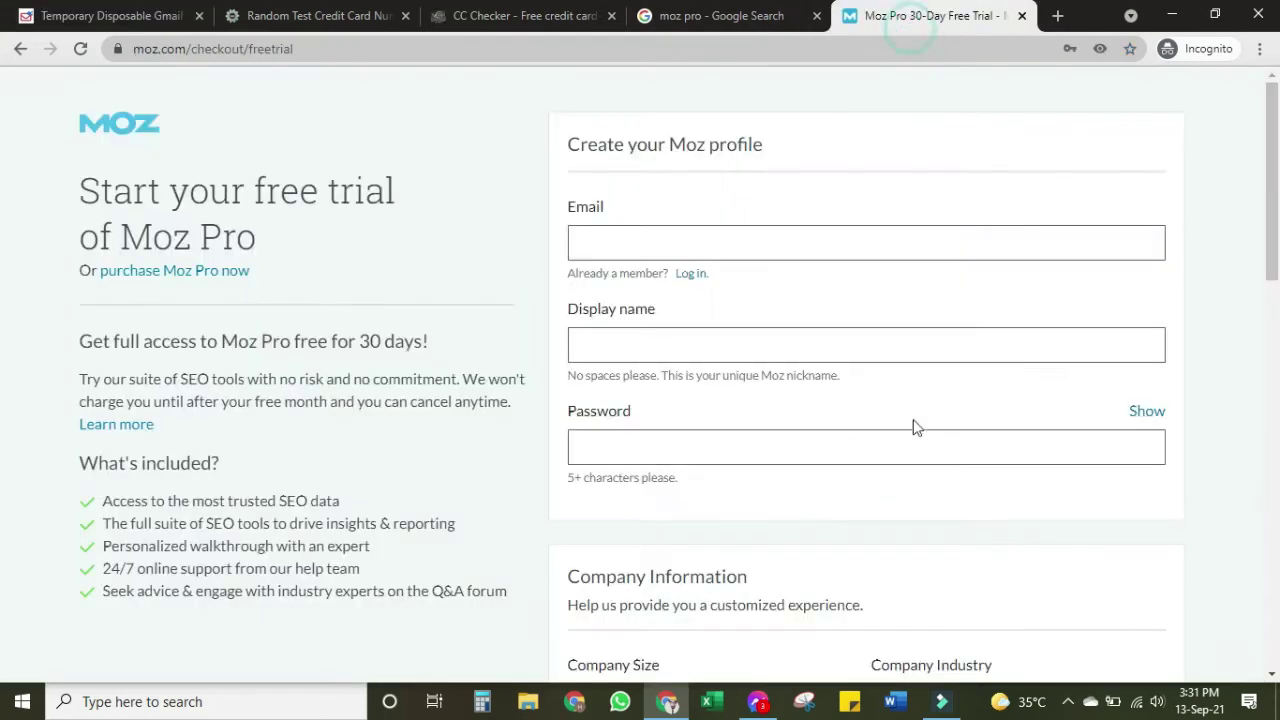
left_click(876, 240)
key("ctrl+v")
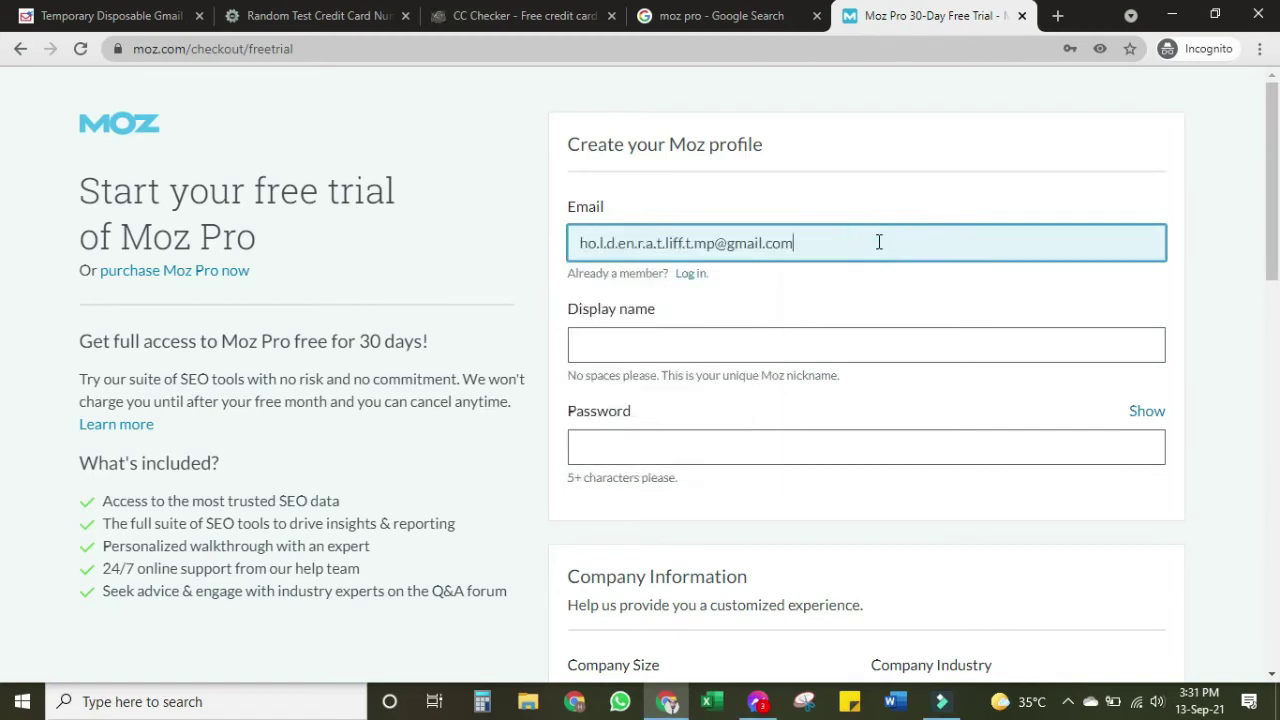
Enter a display name and type the account password
key("Tab")
key("Tab")
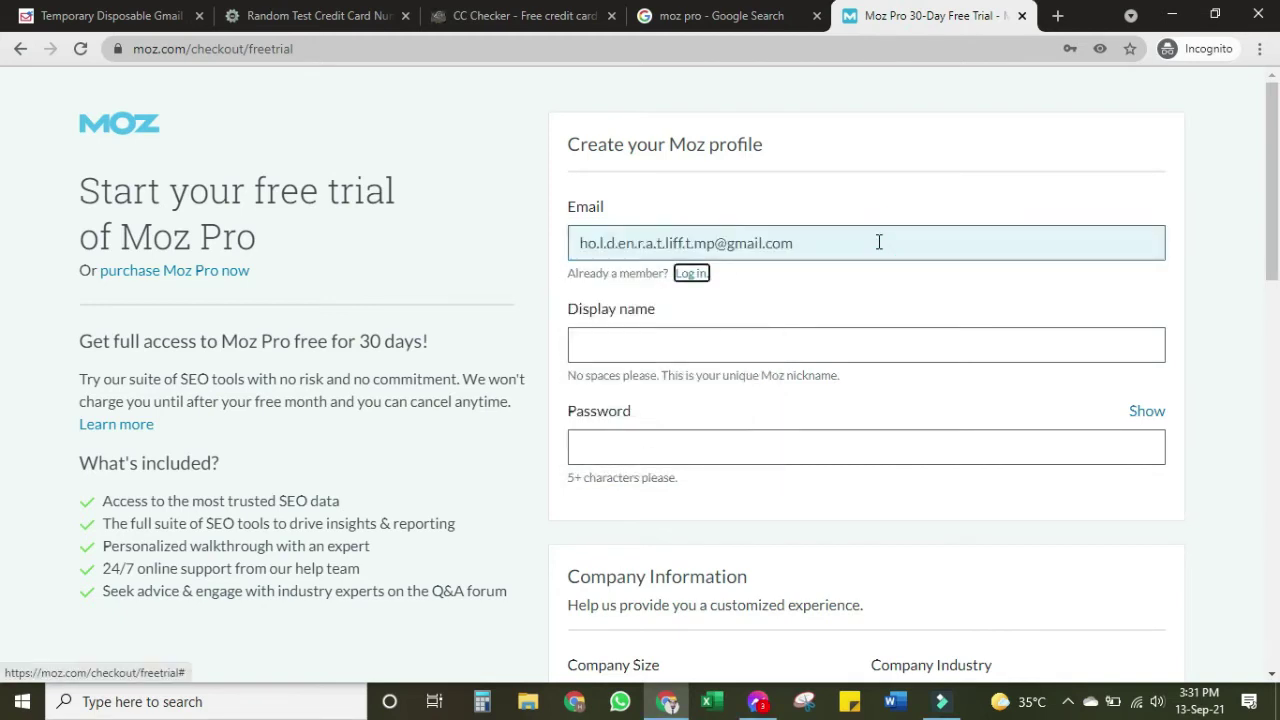
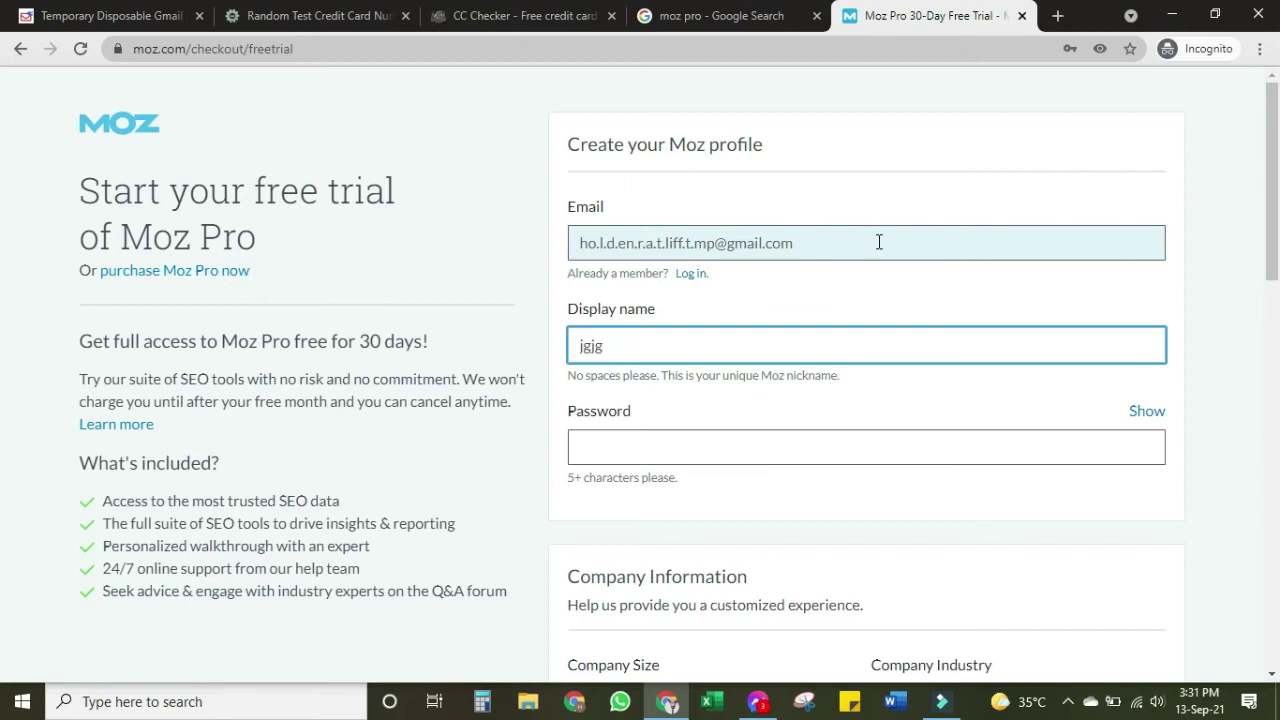
key("Tab")
key("Tab")
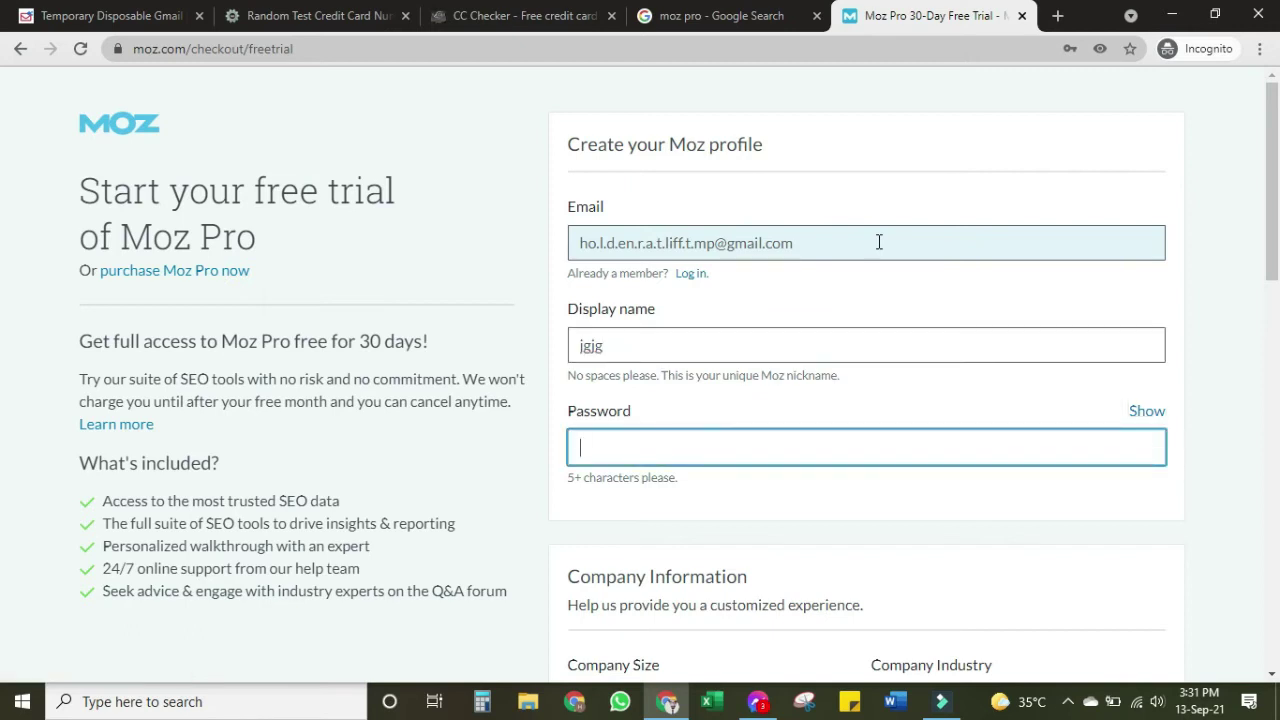
Choose Company Size 2-10 and Company Industry Travel and Hospitality under Company Information
scroll(883, 291, "down", 5)
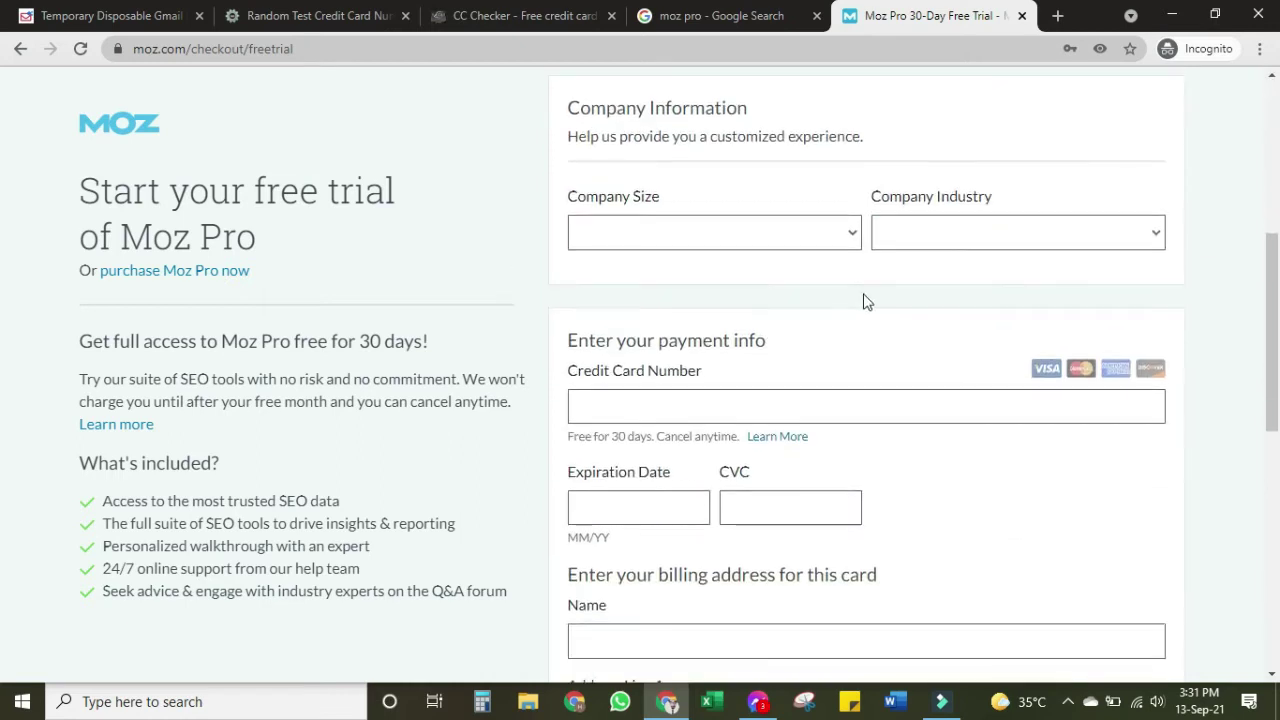
left_click(788, 218)
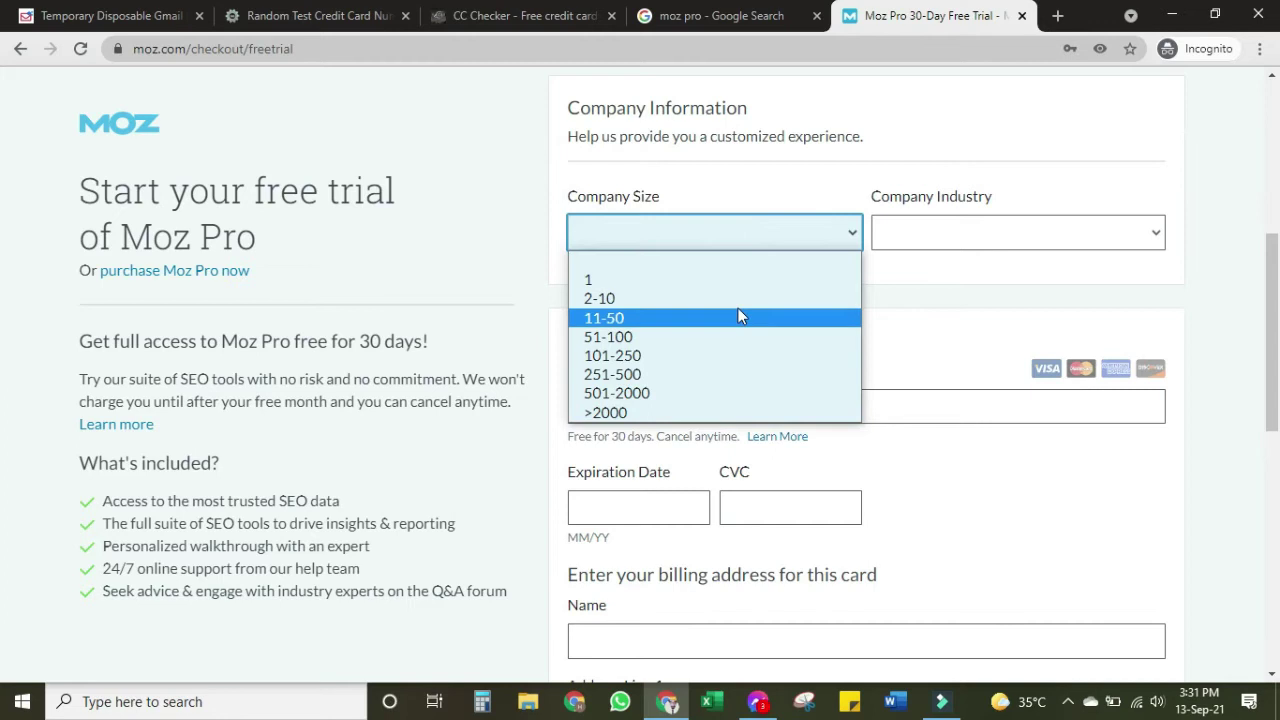
left_click(742, 298)
left_click(916, 236)
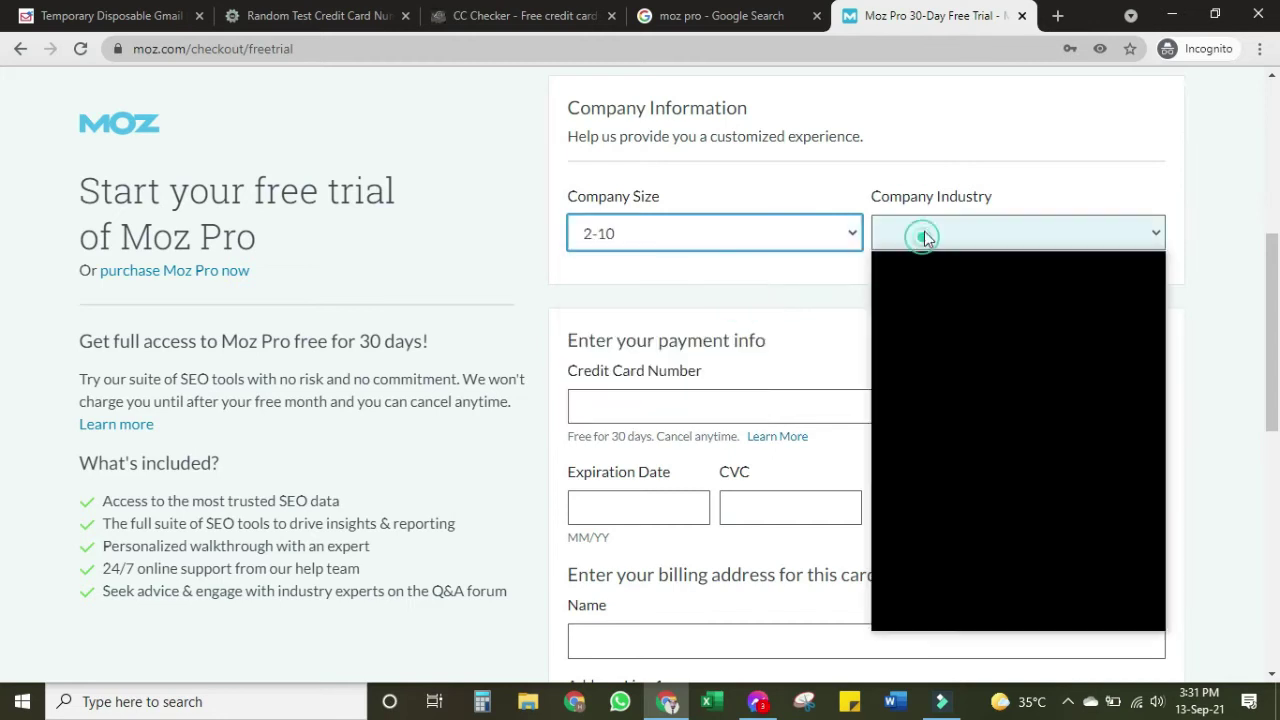
left_click(977, 512)
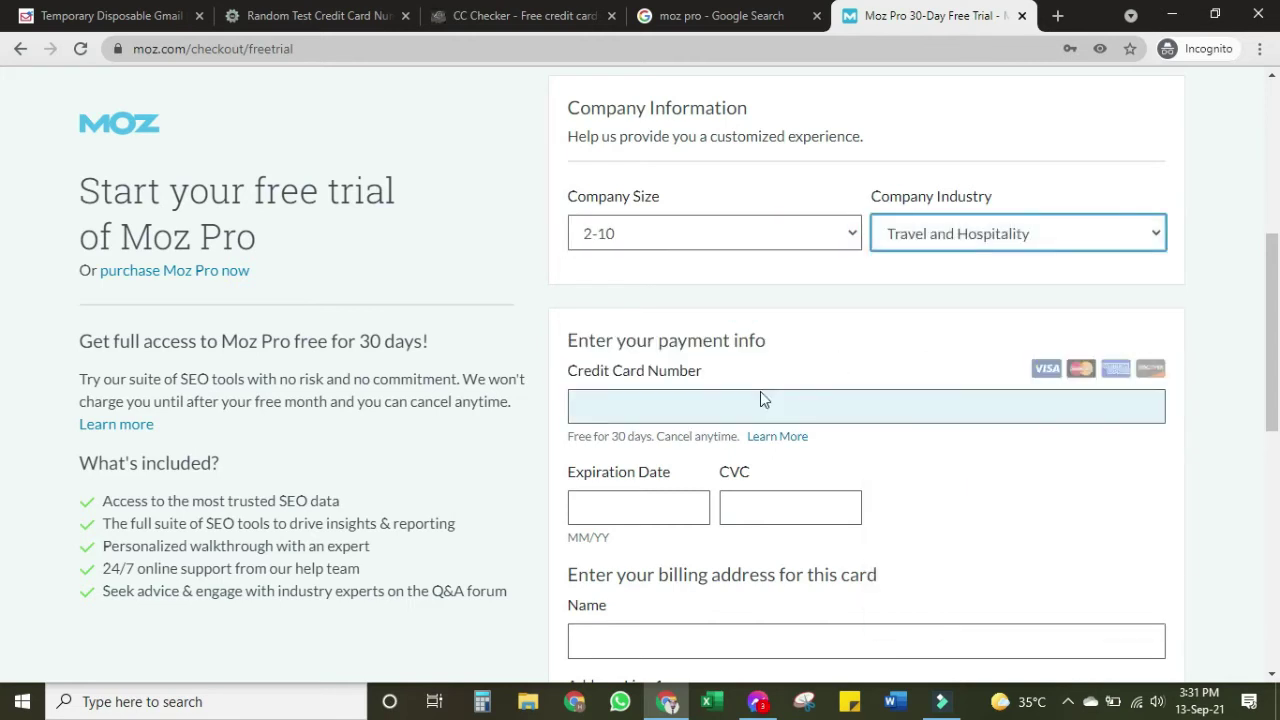
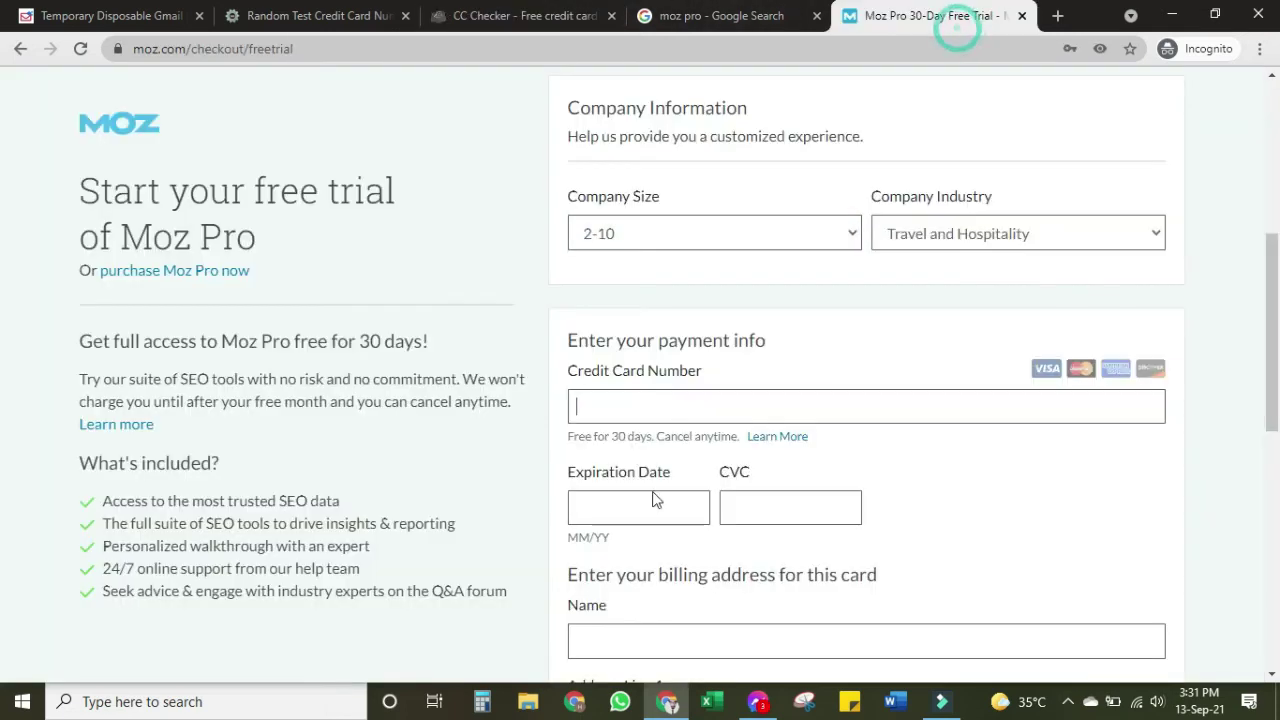
Paste the copied card number into the checkout form's Credit Card Number field
key("ctrl+v")
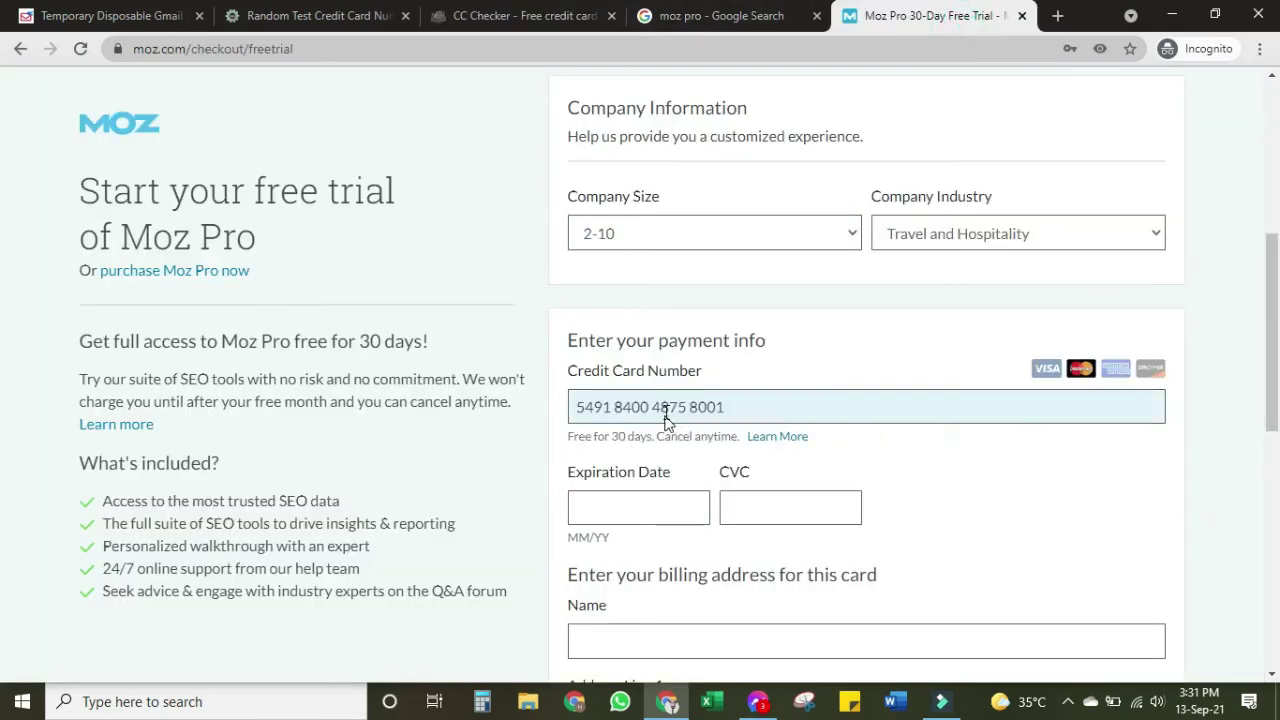
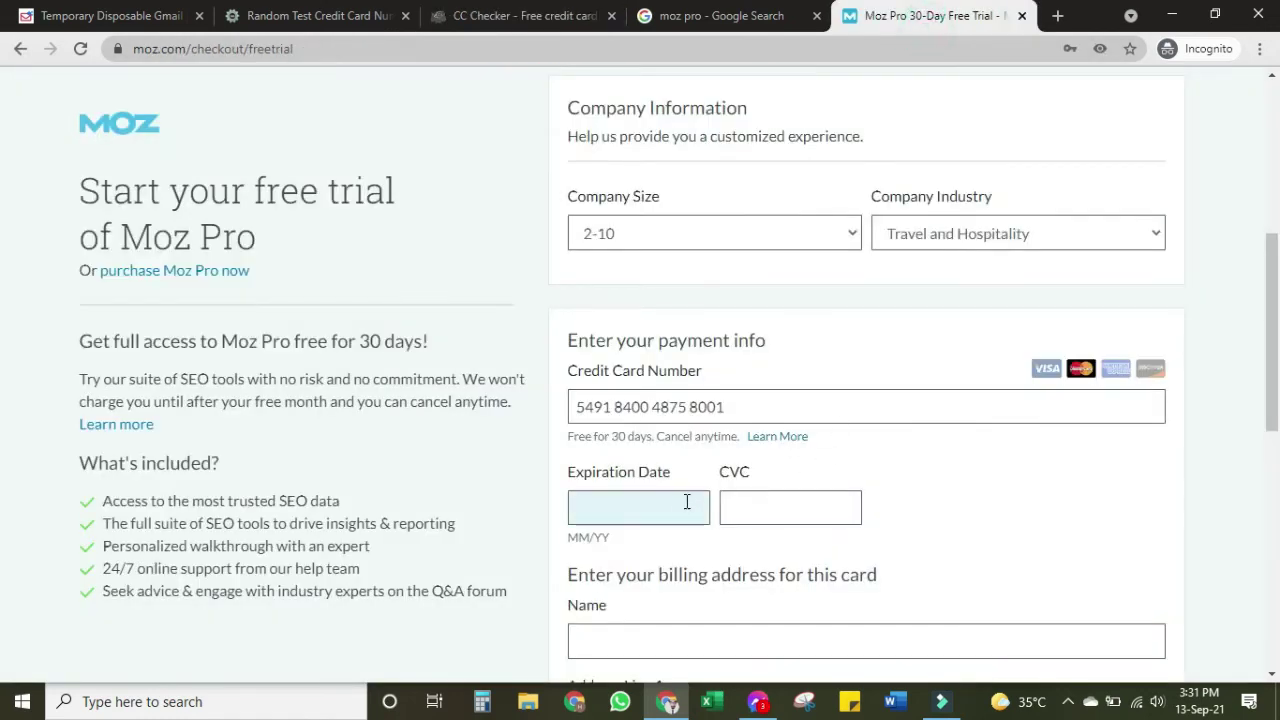
Enter the card expiry as '12 / 2', leaving the year incomplete, then bring up the CC Checker's Live results
left_click(687, 503)
type("12 / 20")
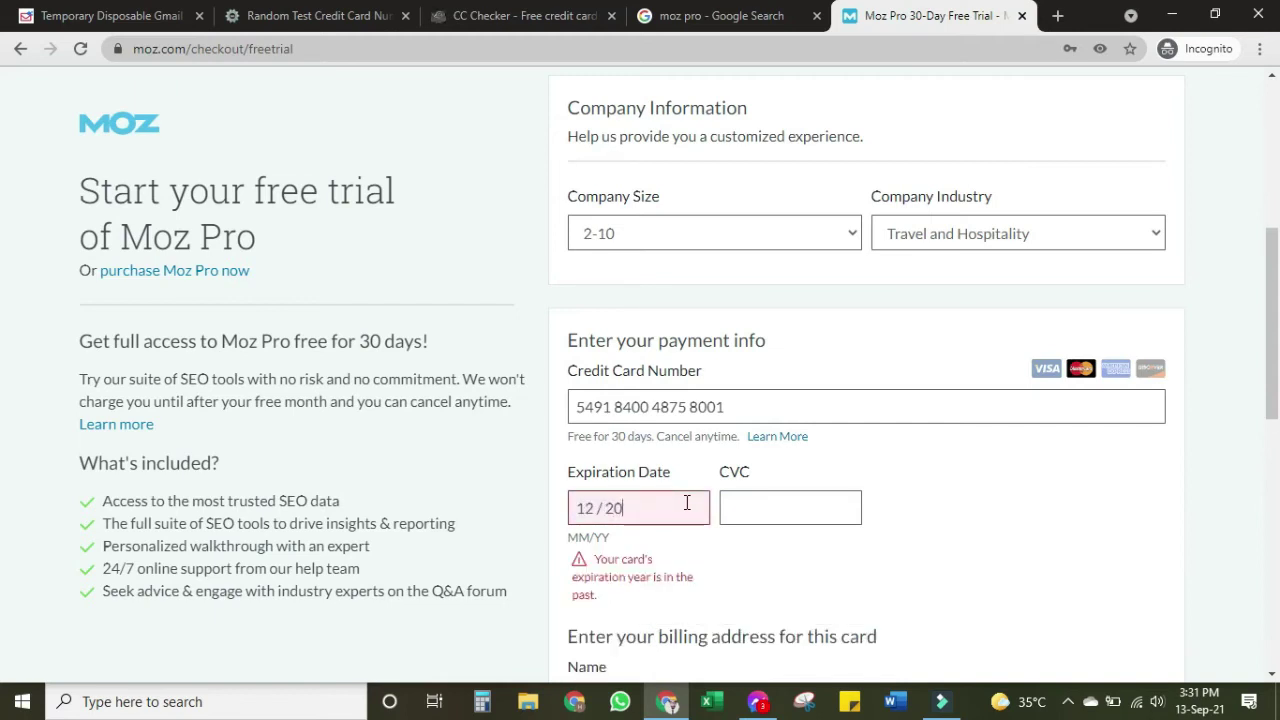
key("BackSpace")
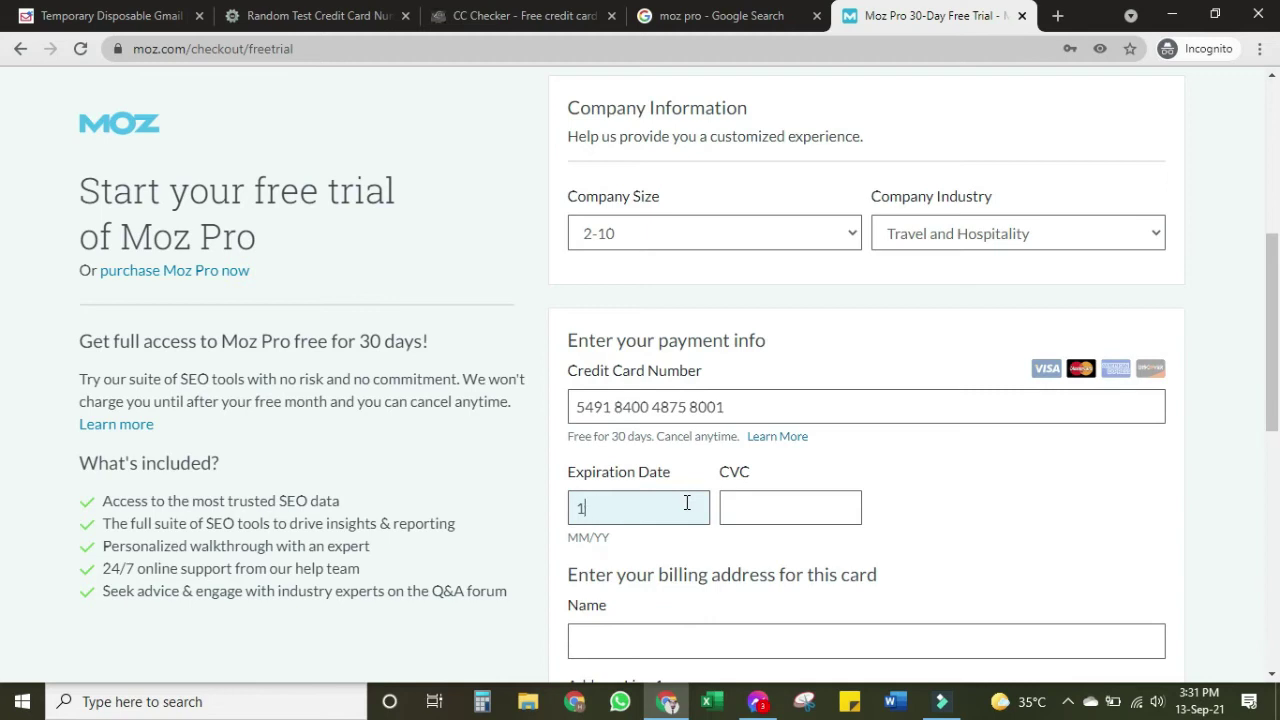
left_click(525, 16)
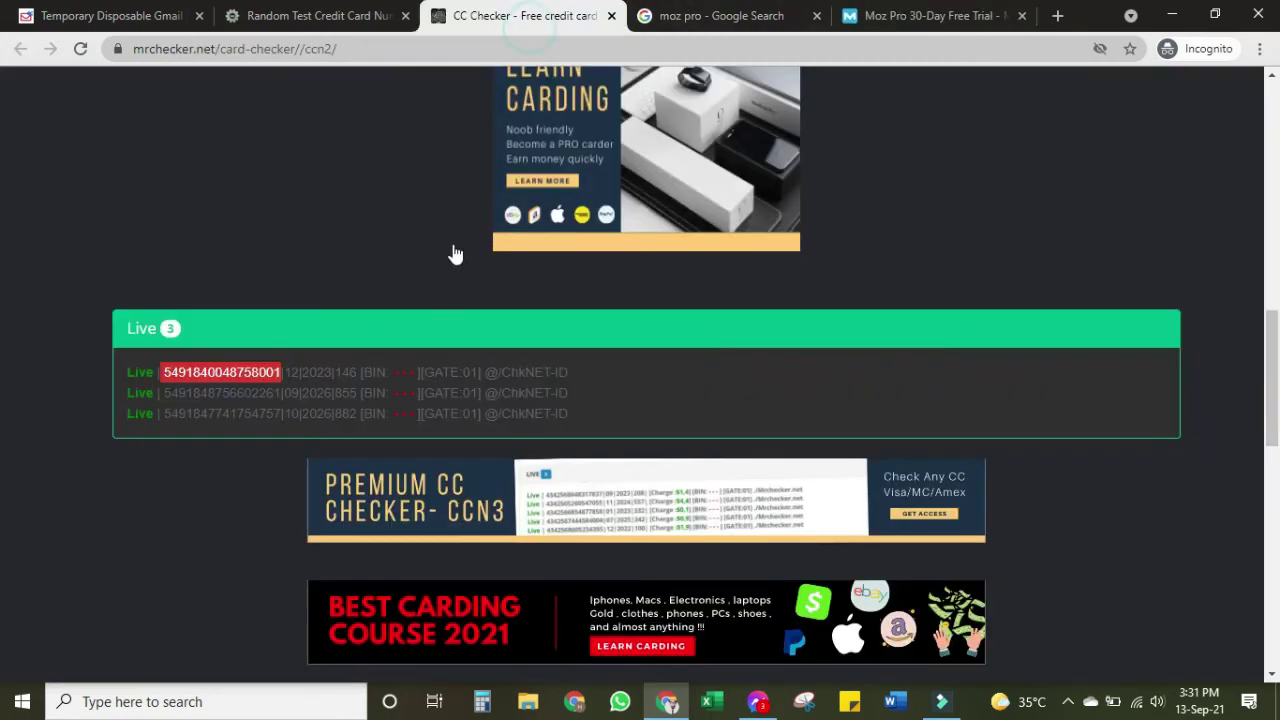
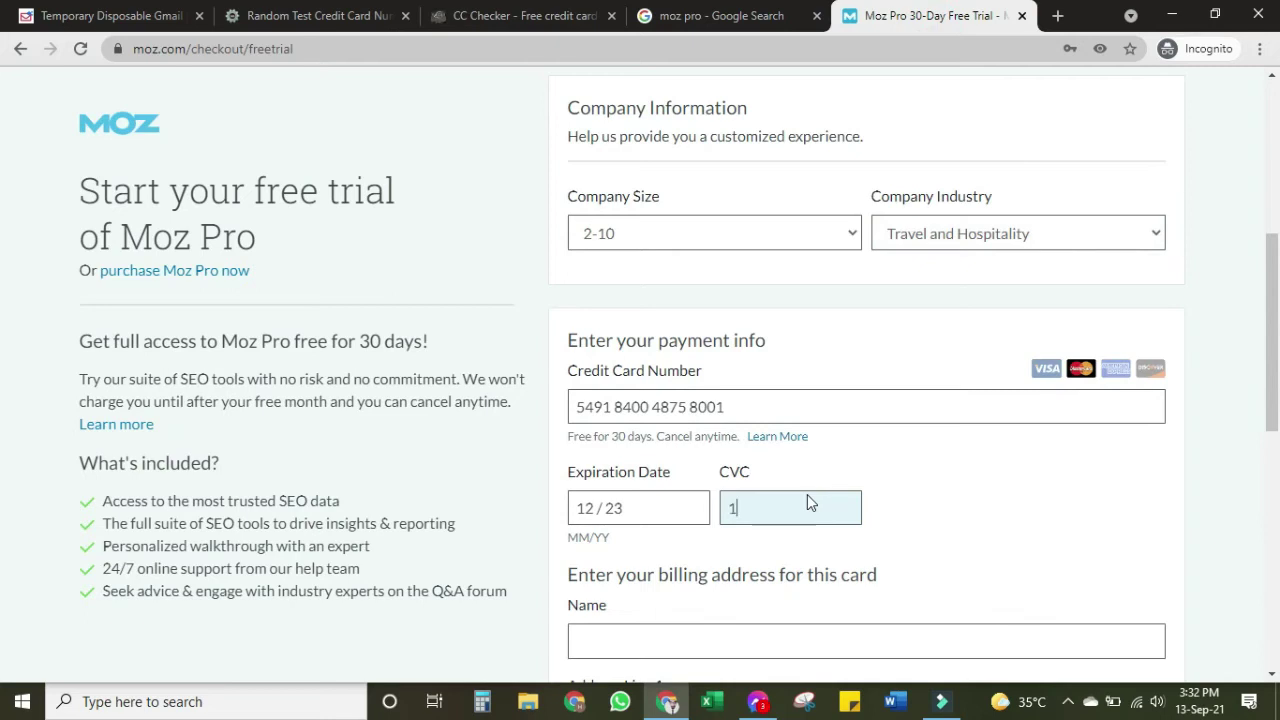
Enter the cardholder's name in the billing Name field, dismissing the autofill suggestions
scroll(1040, 300, "down", 4)
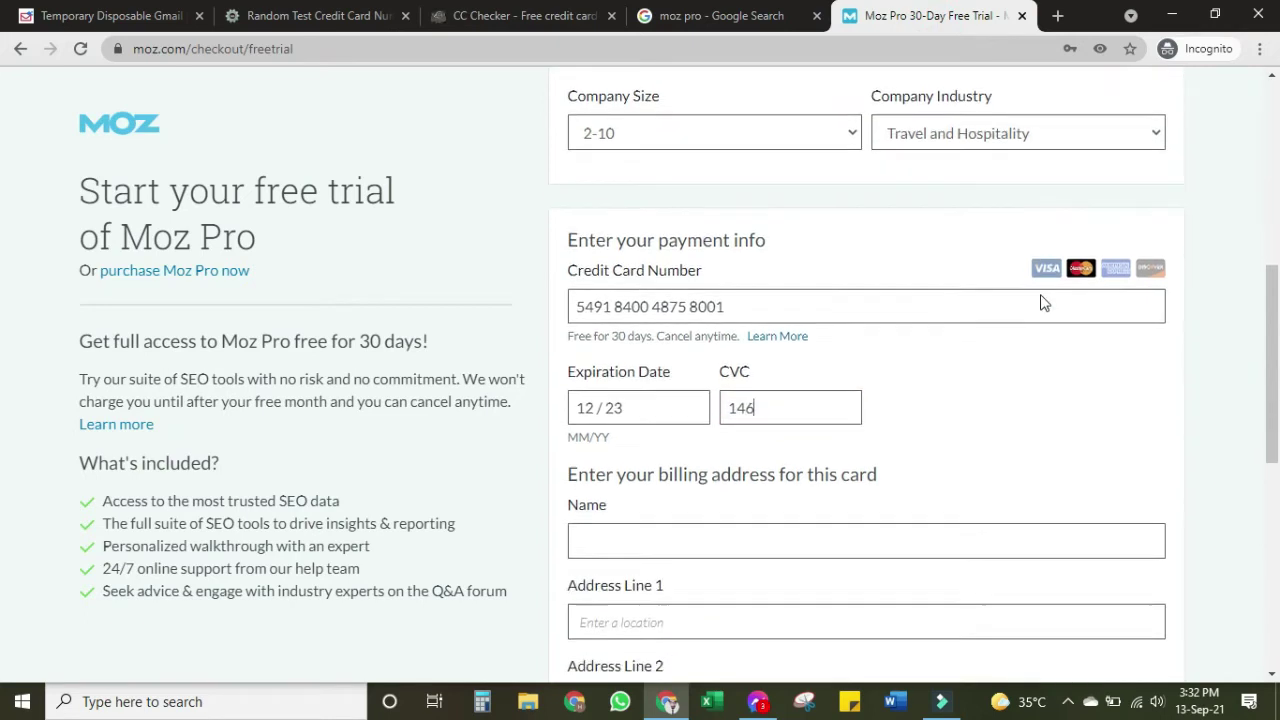
left_click(868, 261)
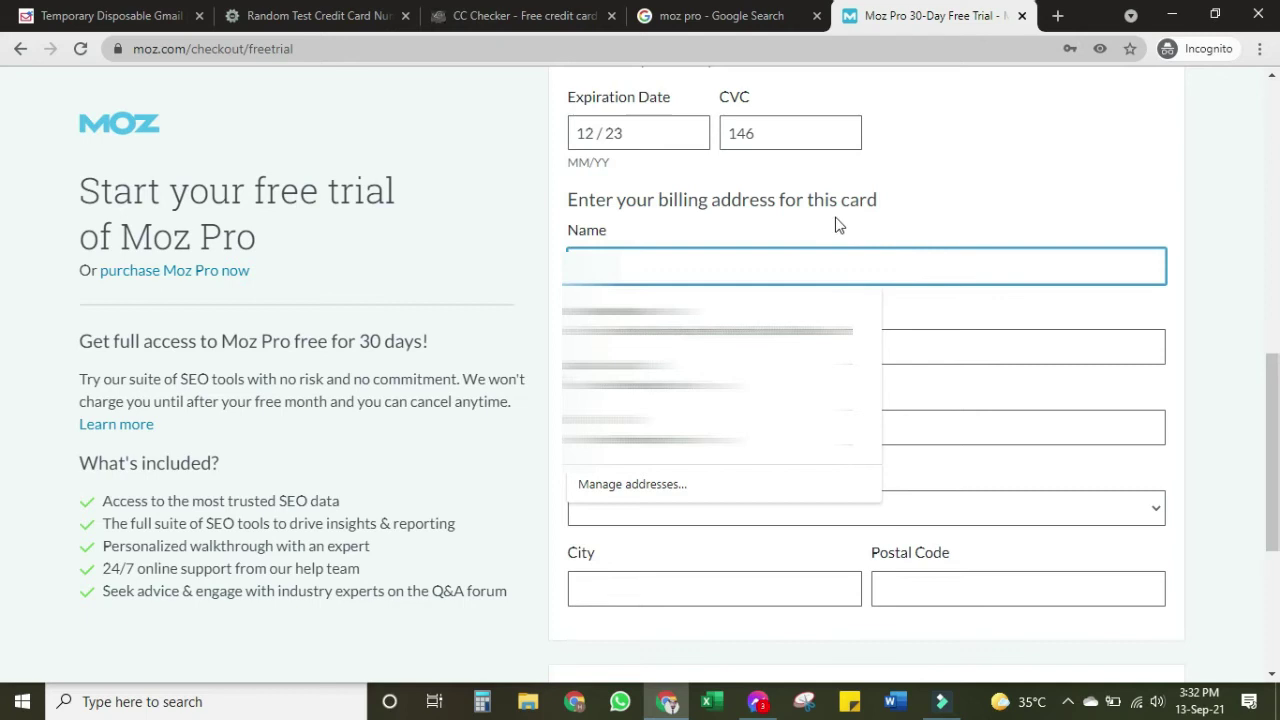
left_click(992, 184)
scroll(930, 205, "up", 1)
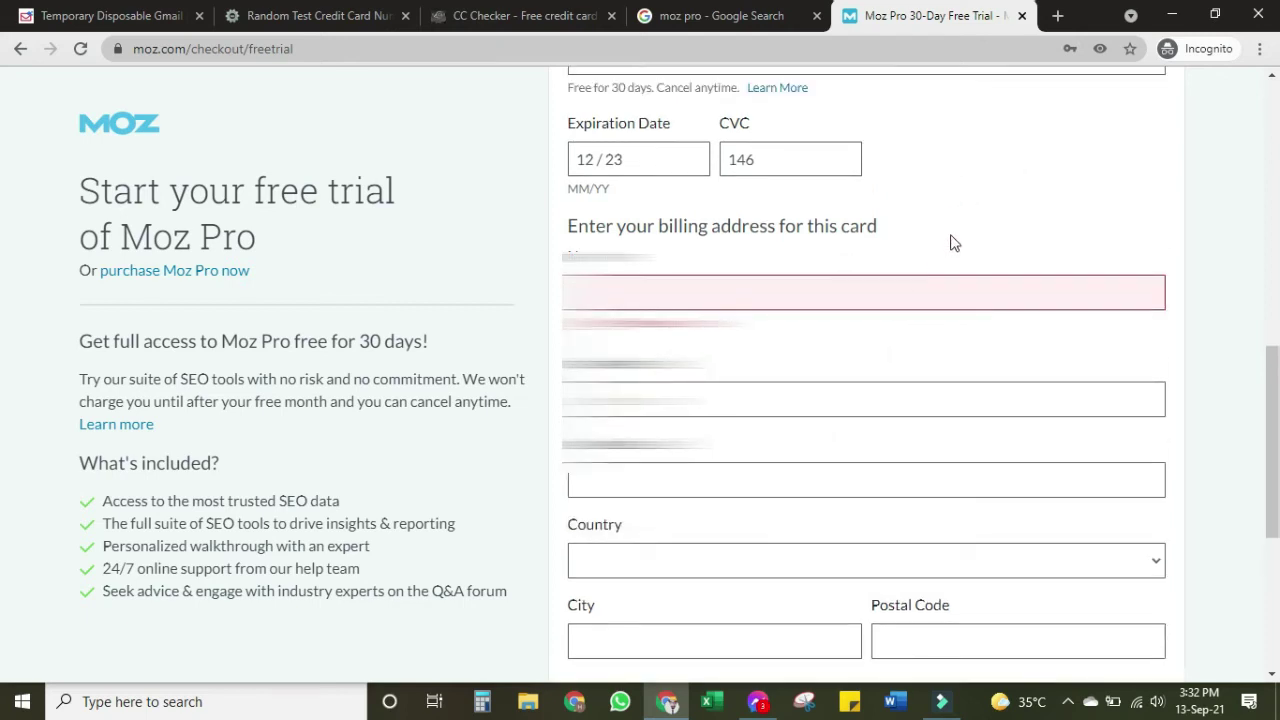
left_click(880, 278)
type("sfsgg")
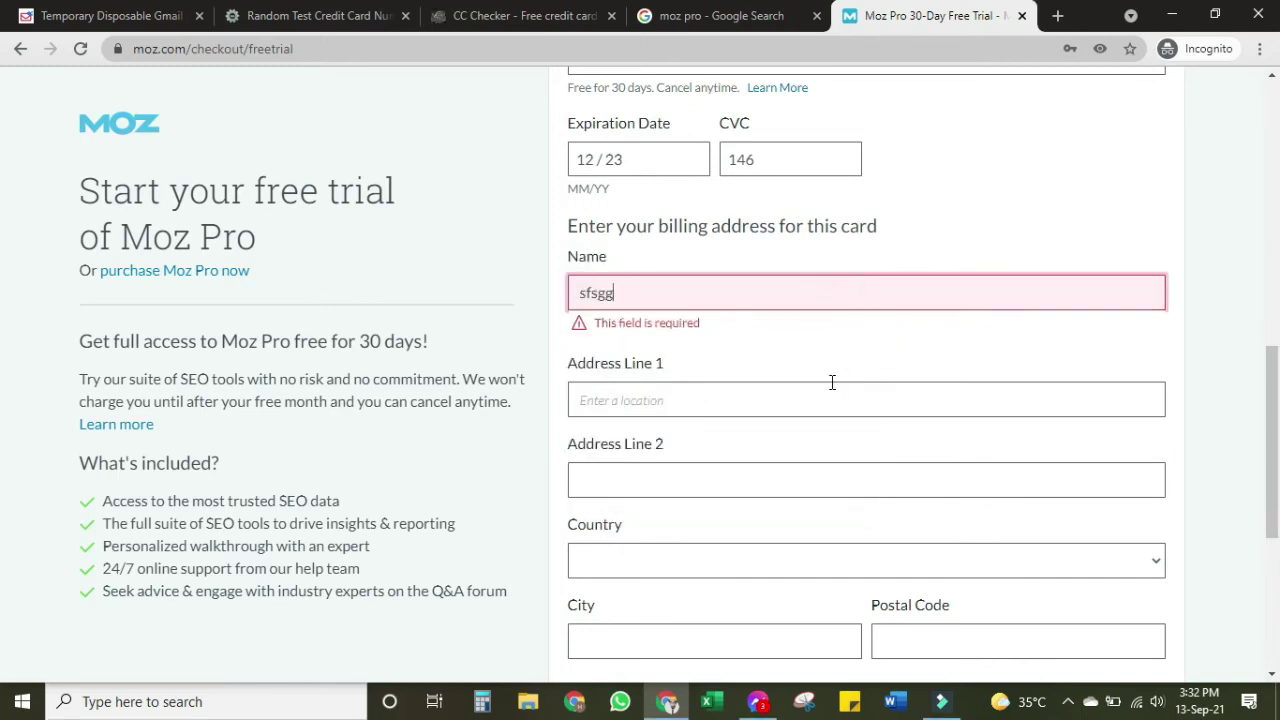
scroll(1150, 380, "down", 4)
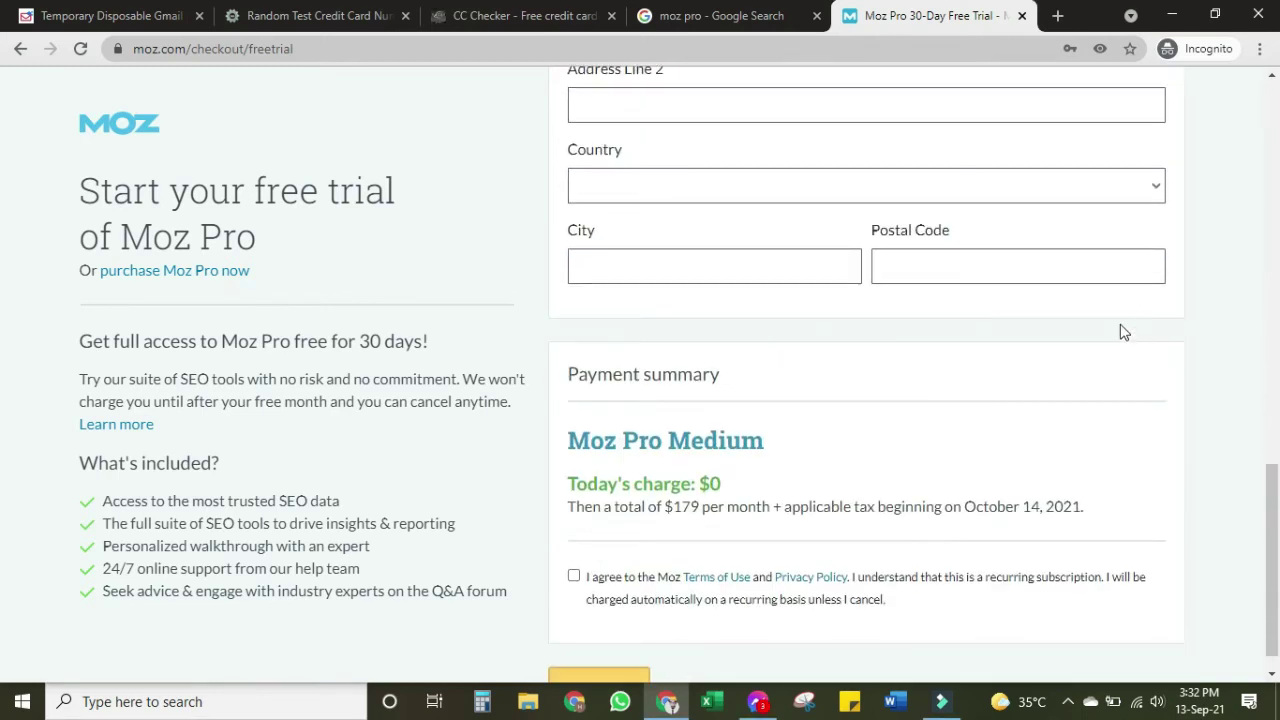
Choose United States as the billing country and New York as the state
left_click(811, 186)
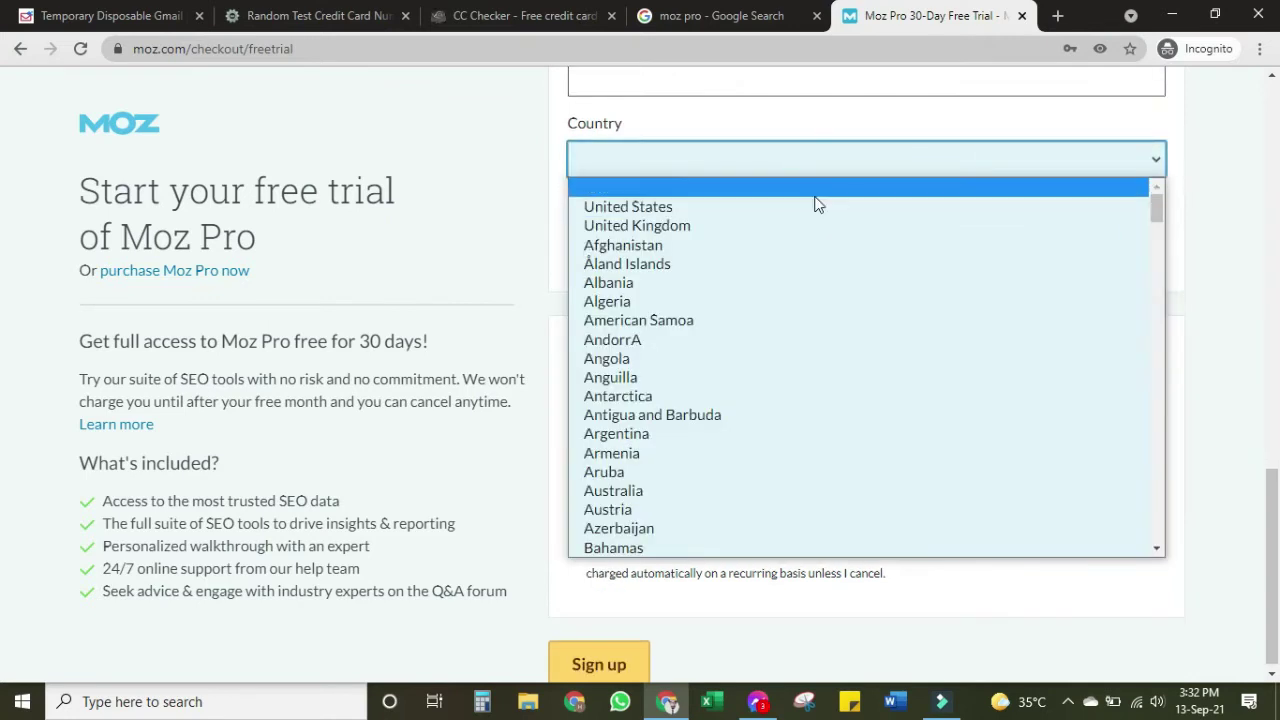
left_click(792, 208)
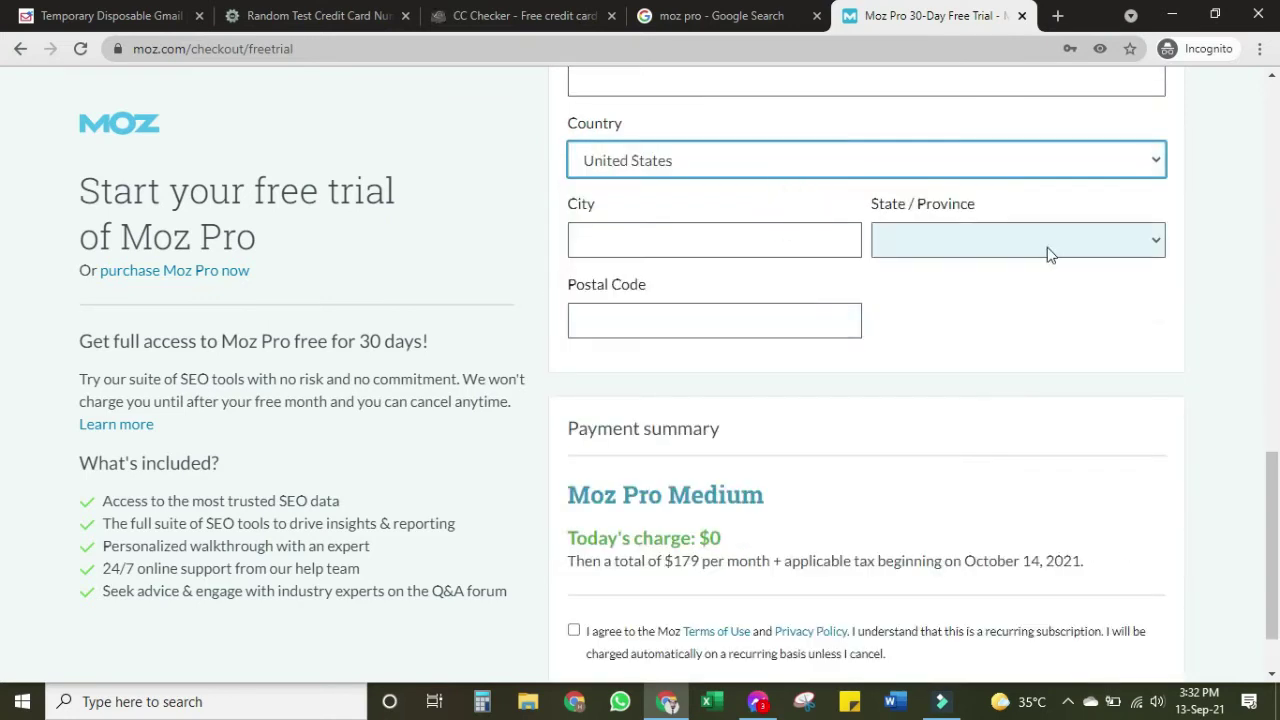
left_click(1049, 254)
key("n")
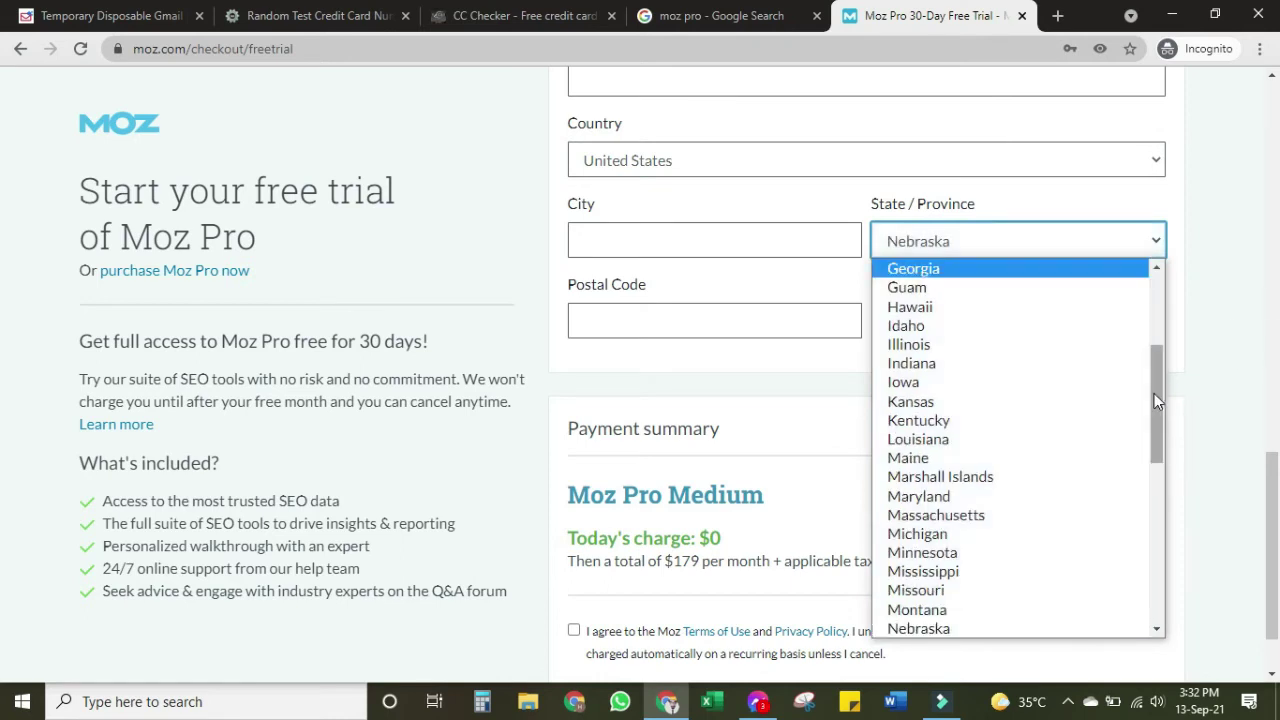
left_click_drag(1154, 393, 1158, 445)
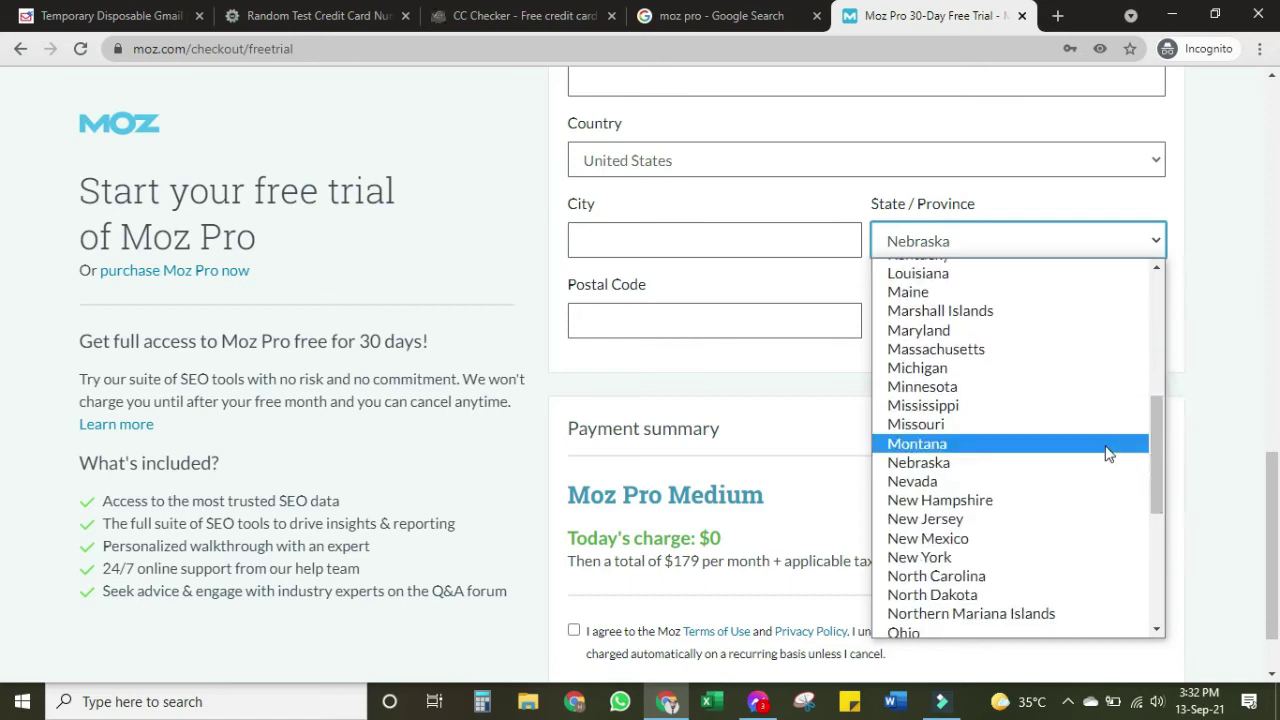
left_click(1022, 558)
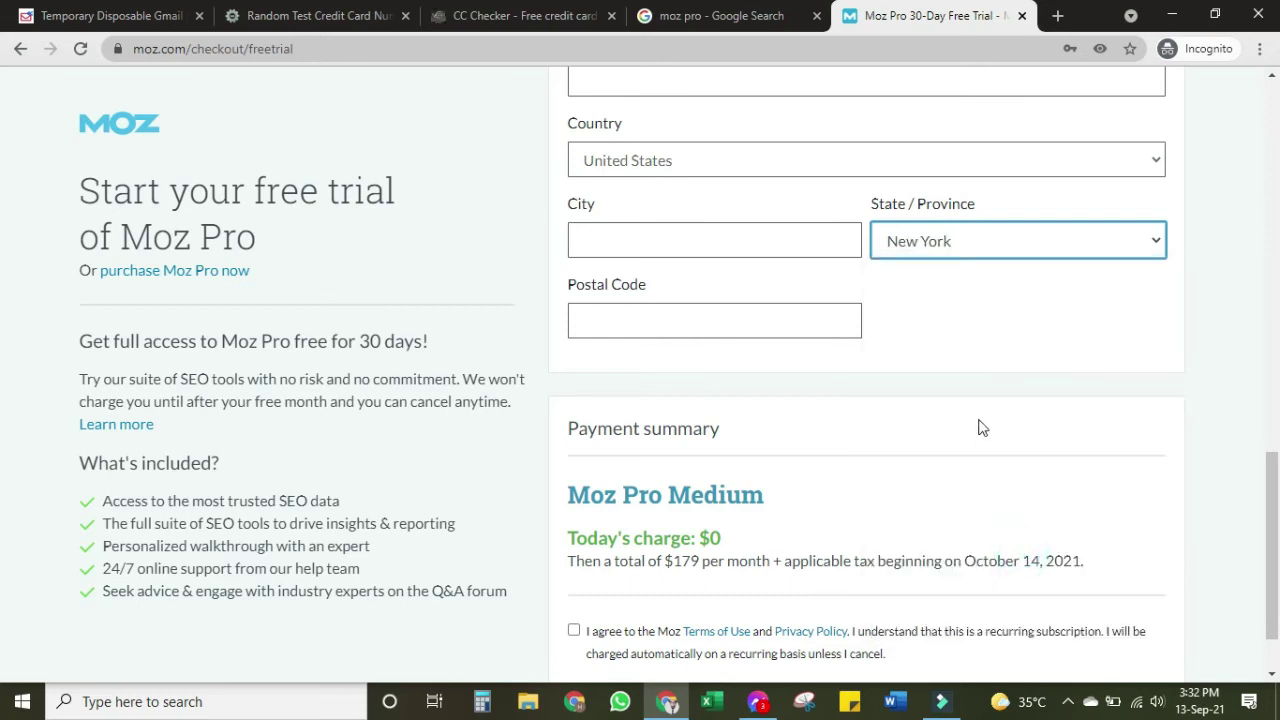
left_click(920, 346)
scroll(983, 390, "up", 1)
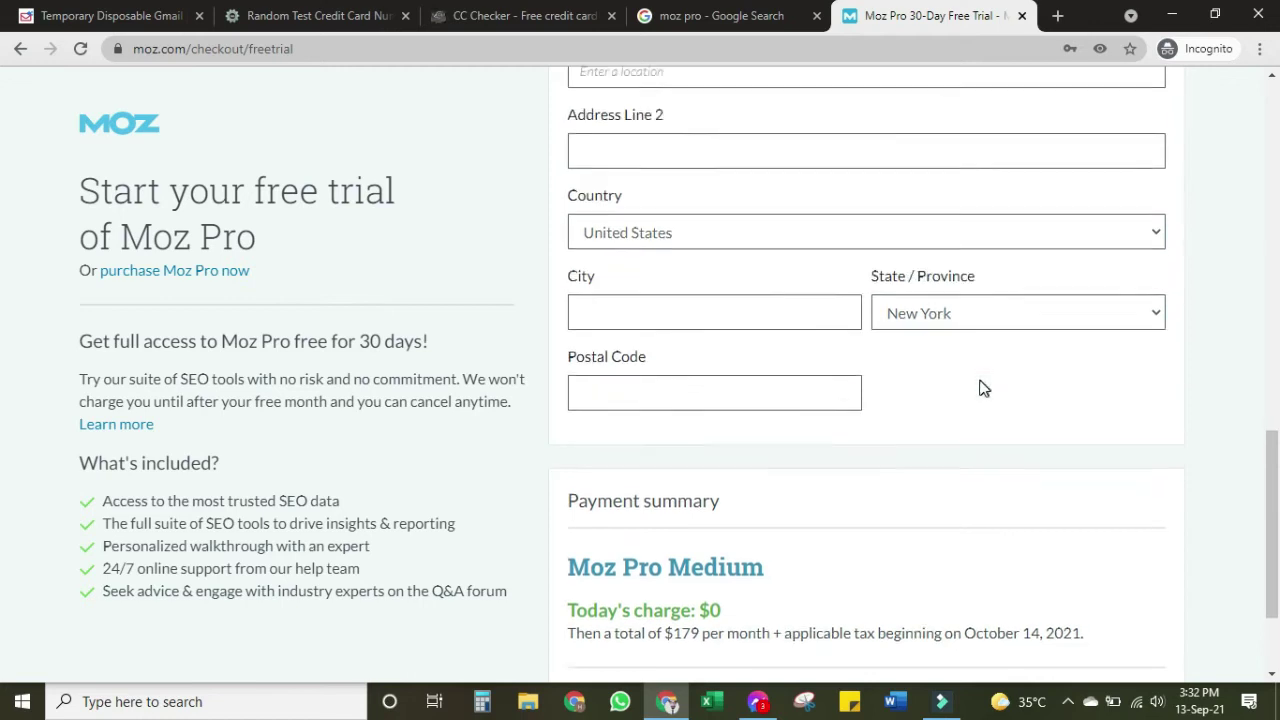
Enter the billing postal code and the city New York
left_click(797, 414)
type("1")
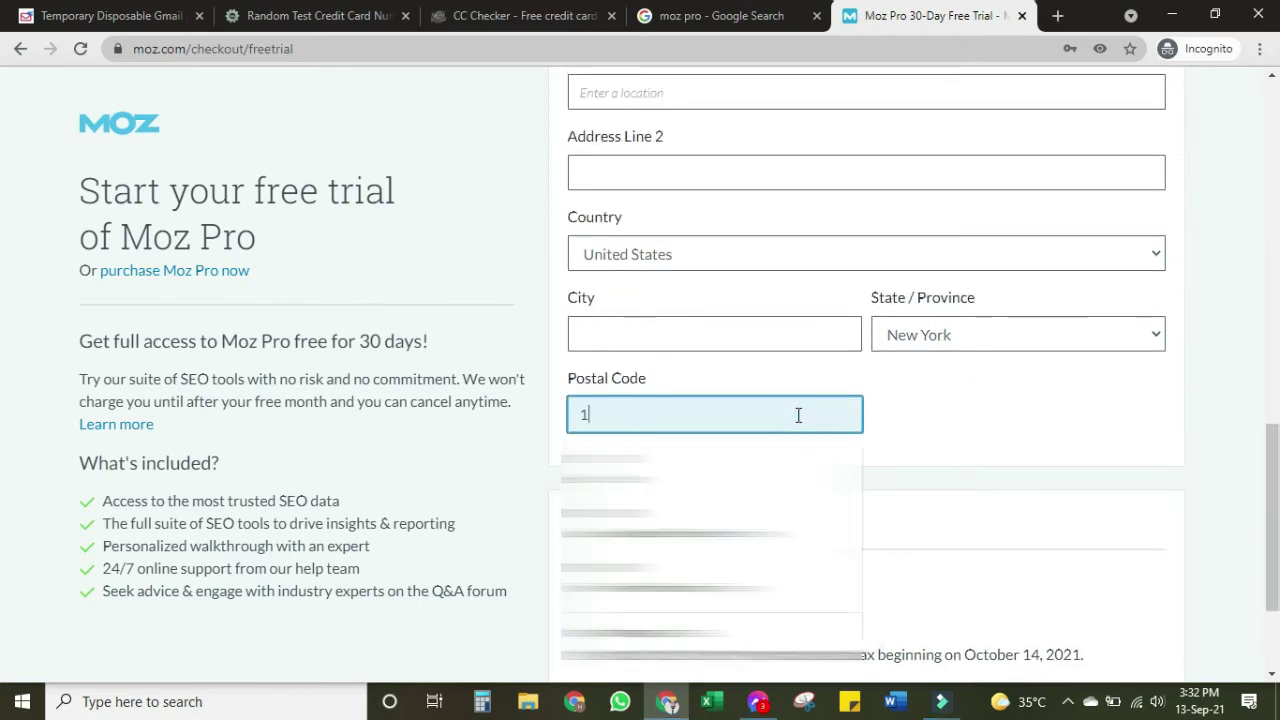
type("0001")
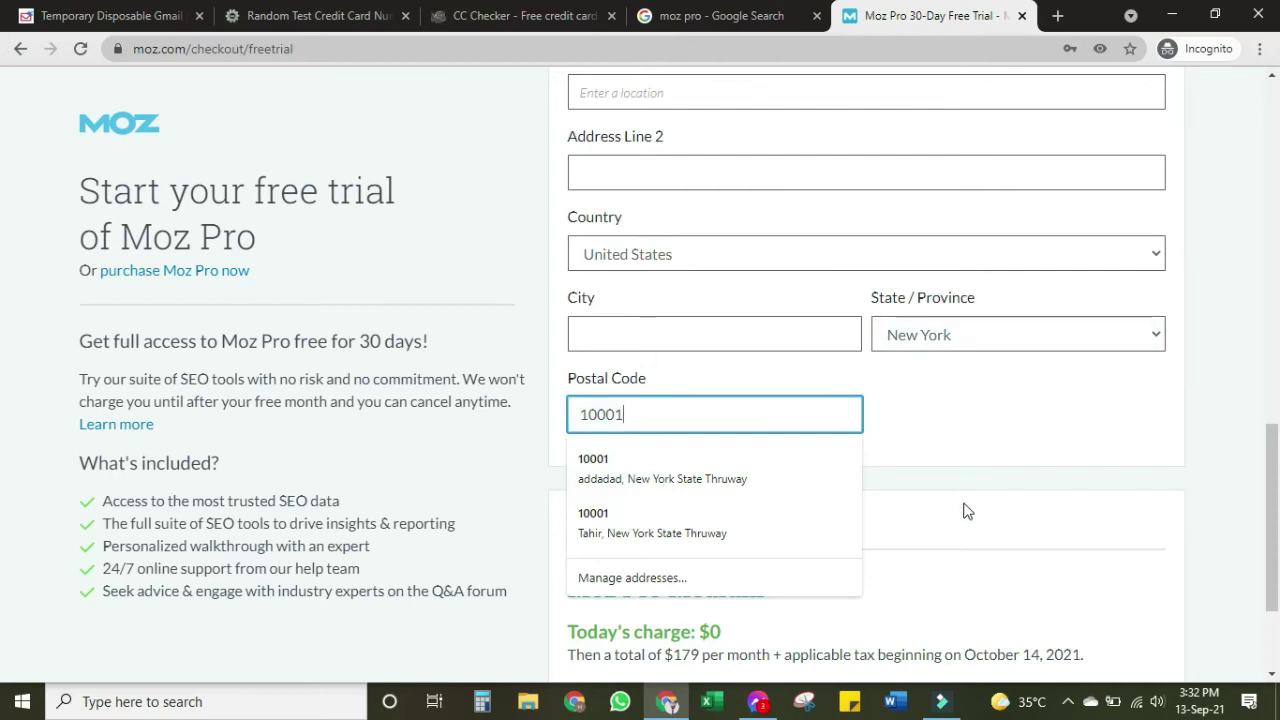
scroll(966, 491, "up", 1)
left_click(772, 427)
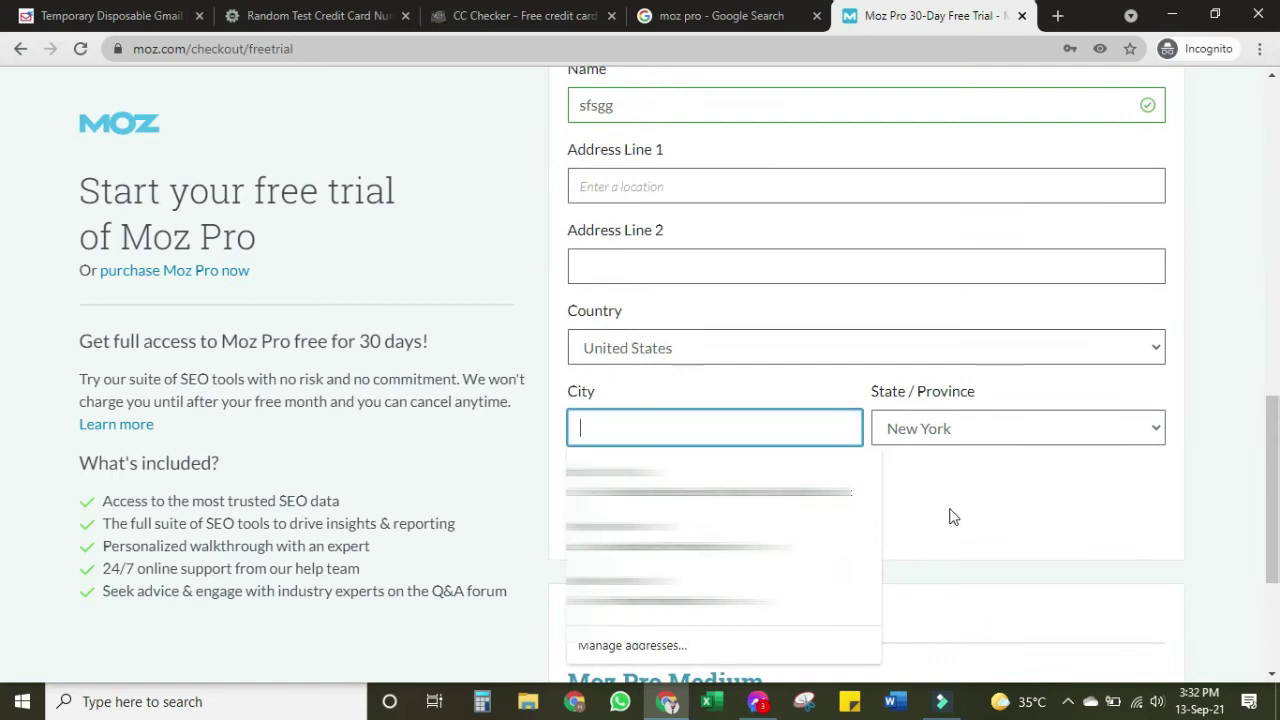
type("New ")
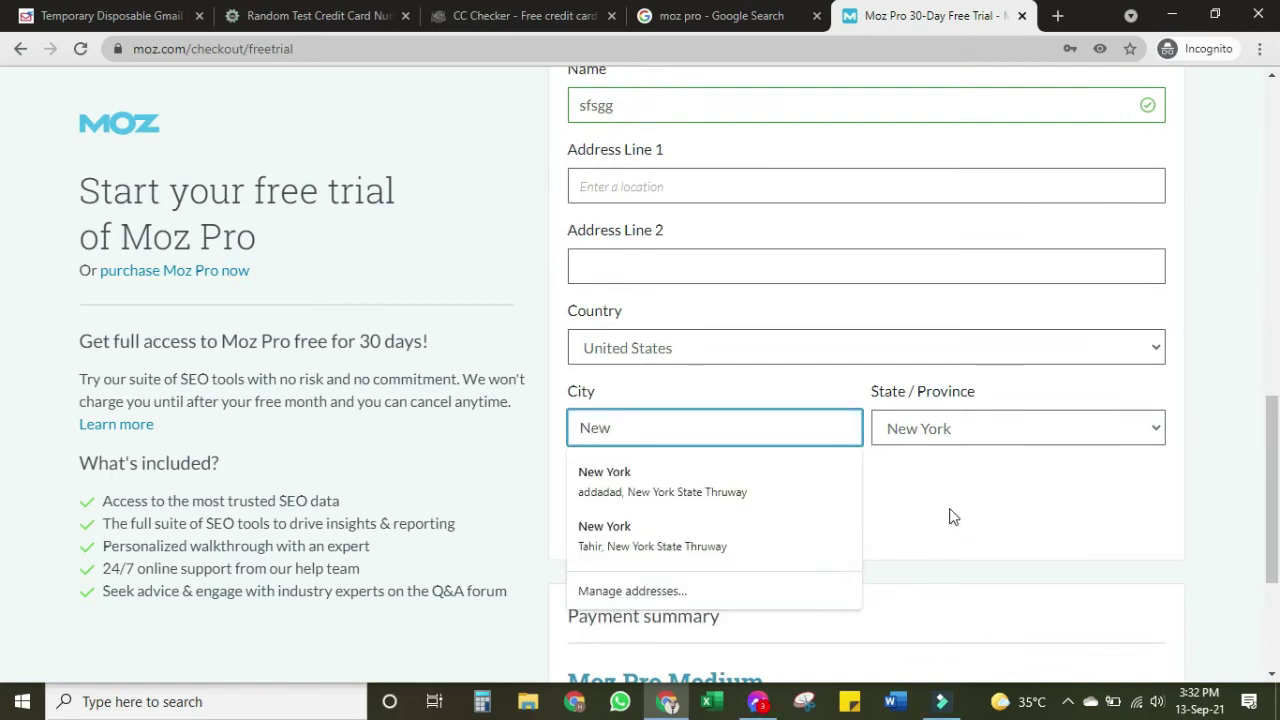
type("York")
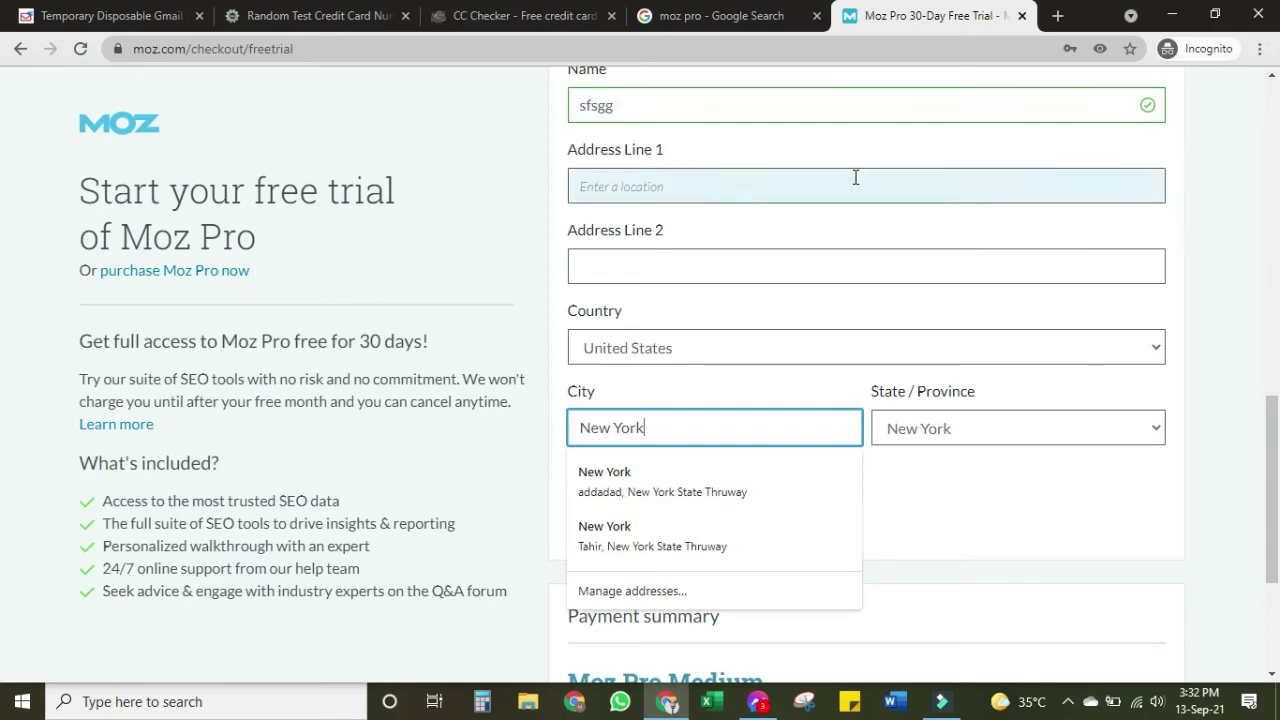
Fill Address Line 1 by choosing the suggested Google place address
left_click(855, 177)
type("New York")
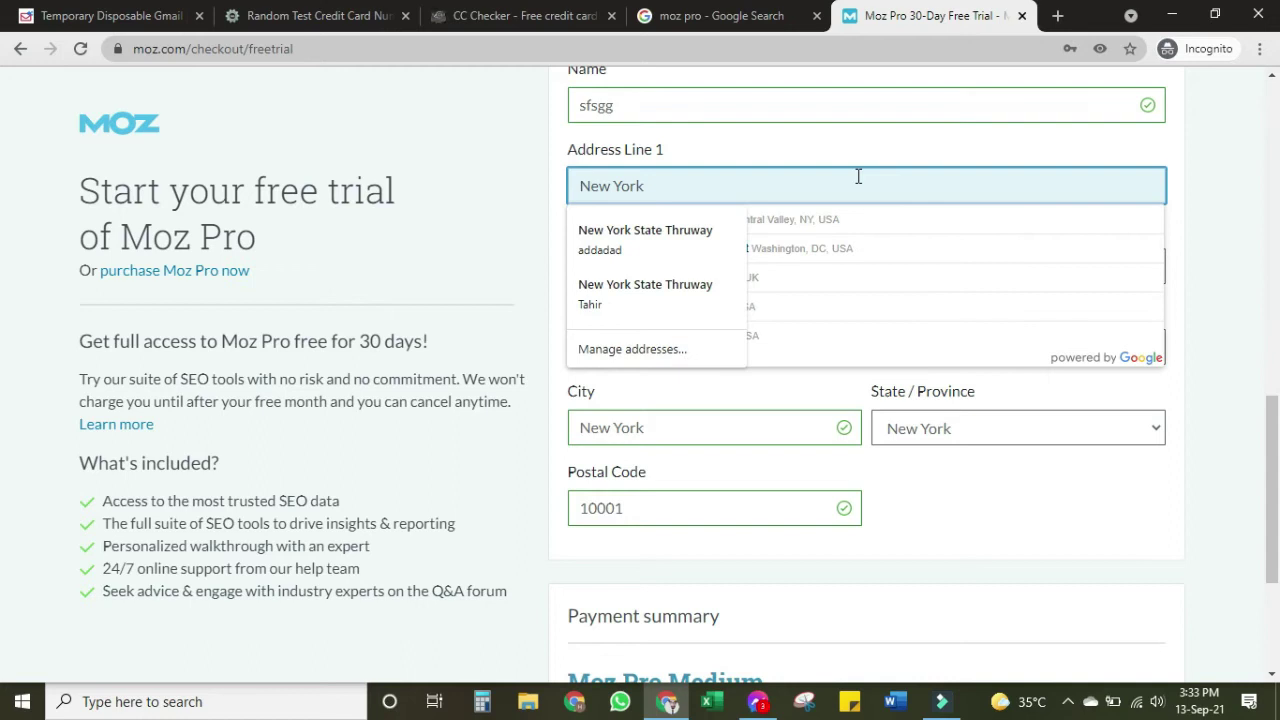
left_click(894, 220)
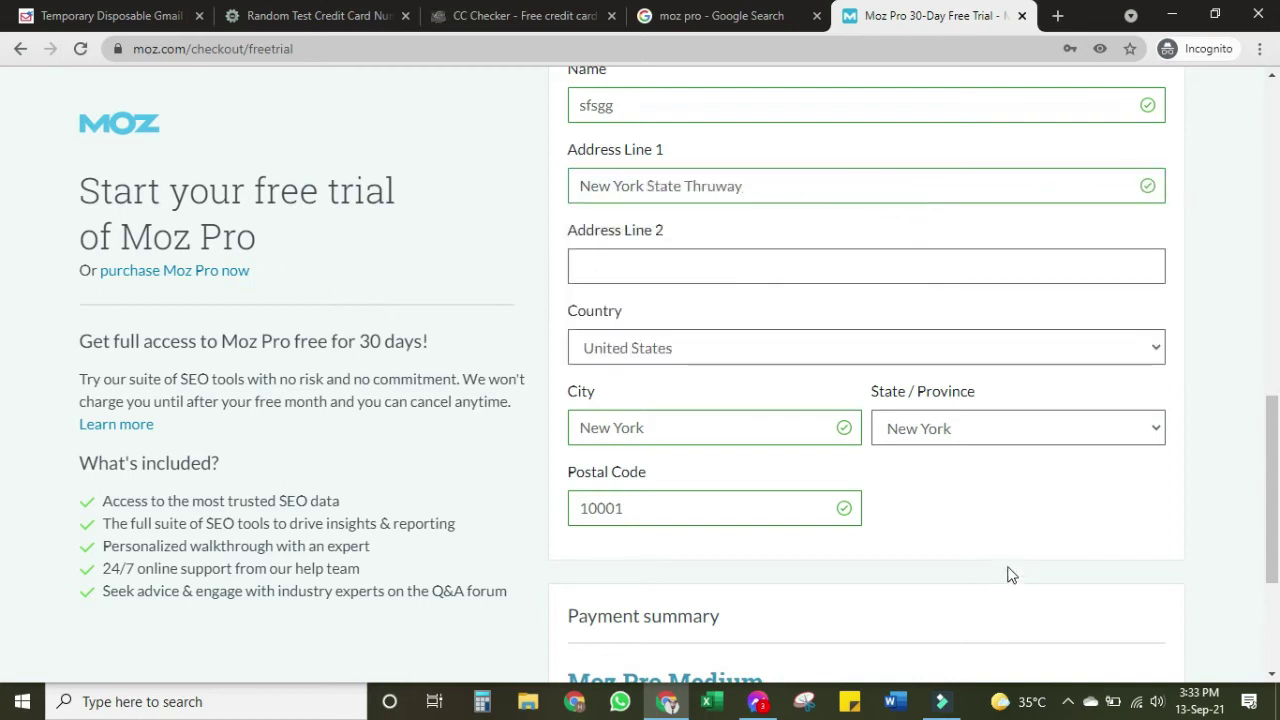
left_click(954, 535)
Accept the Moz Terms of Use and submit the free-trial sign-up
left_click(922, 550)
scroll(922, 313, "down", 3)
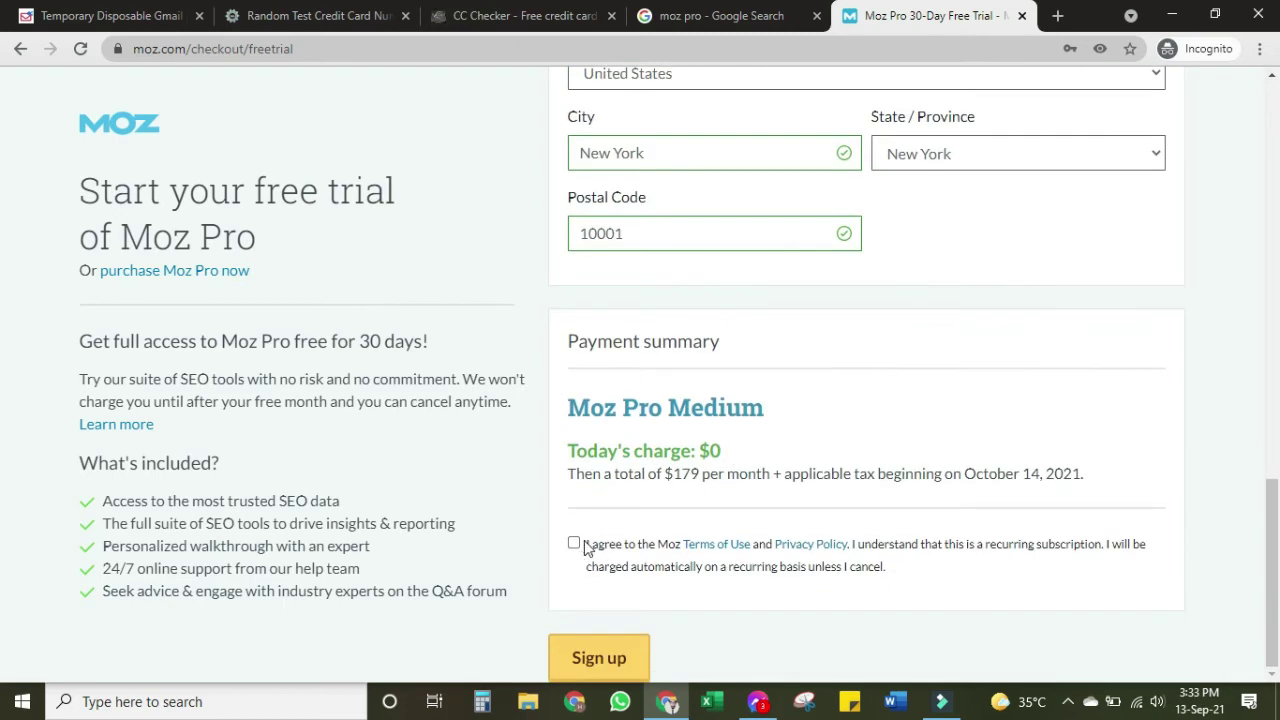
left_click(574, 543)
left_click(611, 655)
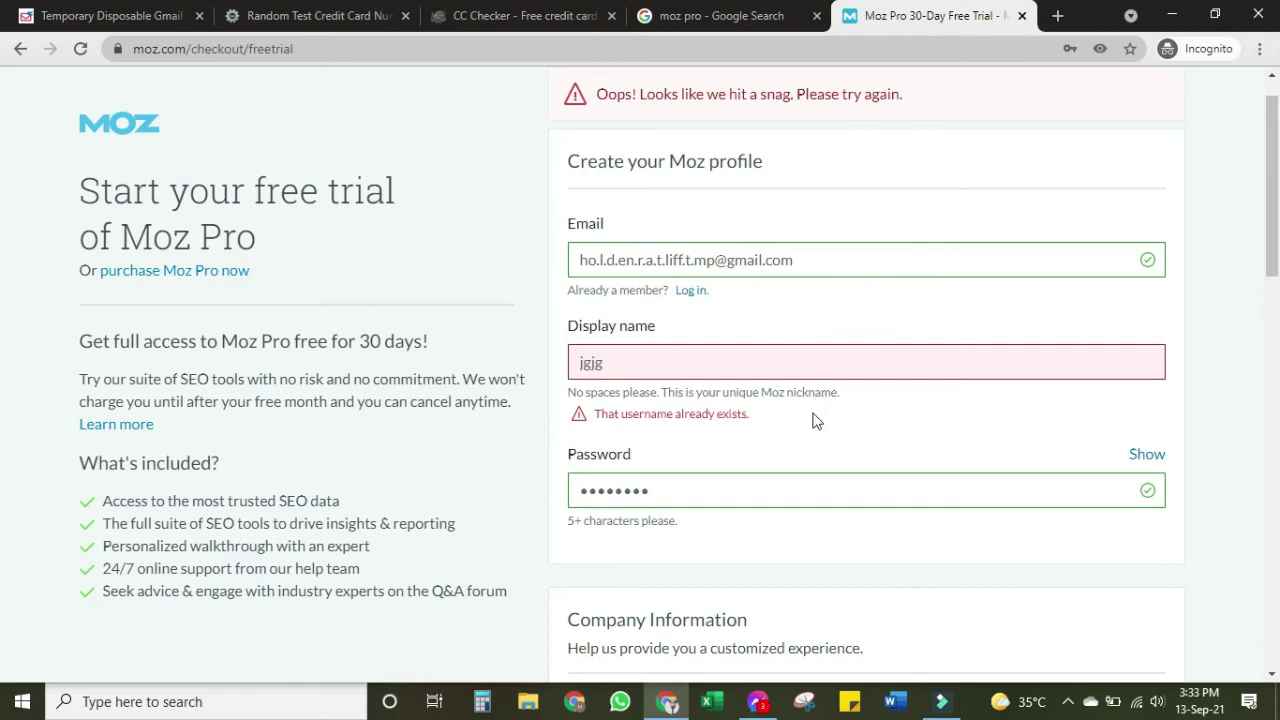
Make the profile display name unique by appending extra characters to it
left_click(742, 364)
type("ersrtrdyj")
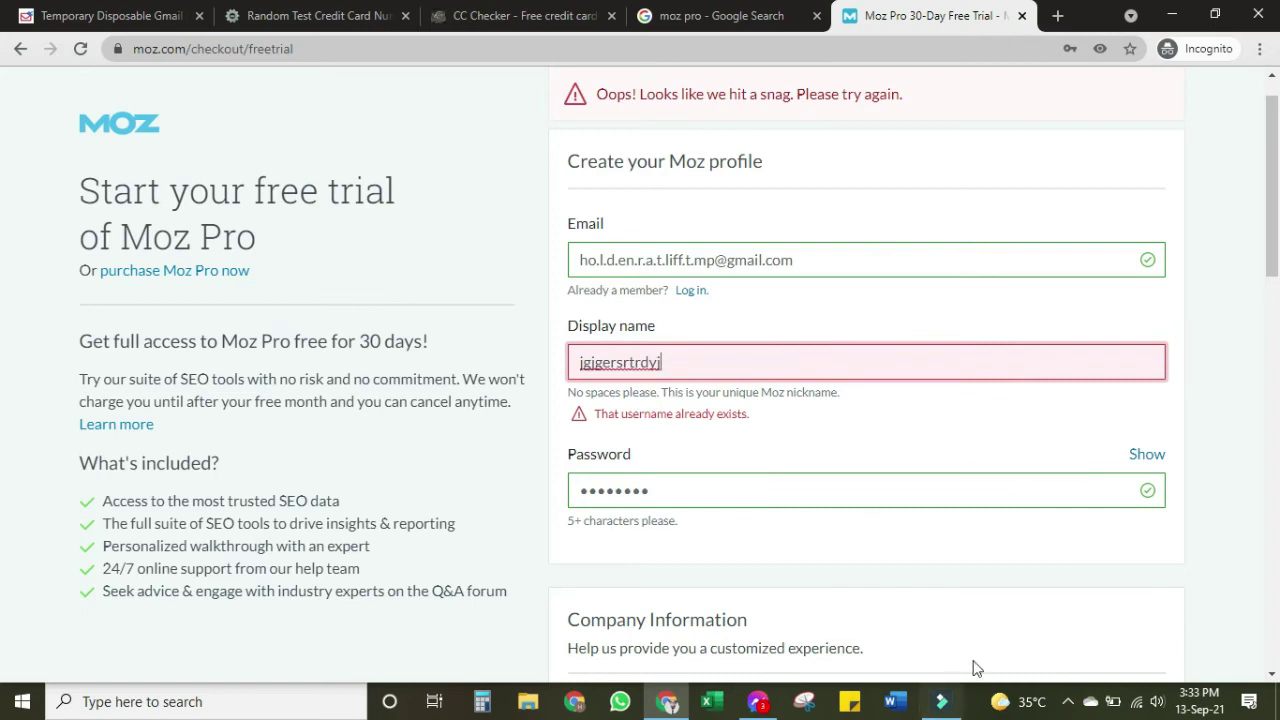
left_click(986, 617)
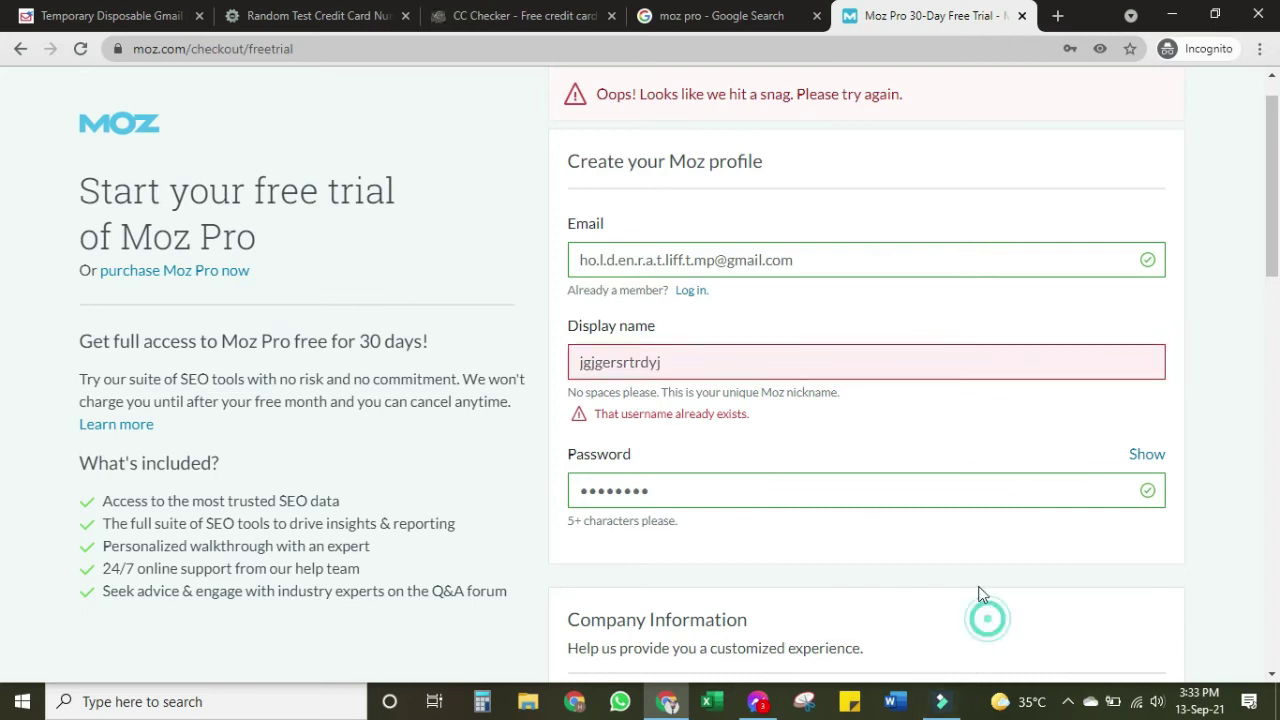
scroll(871, 480, "down", 12)
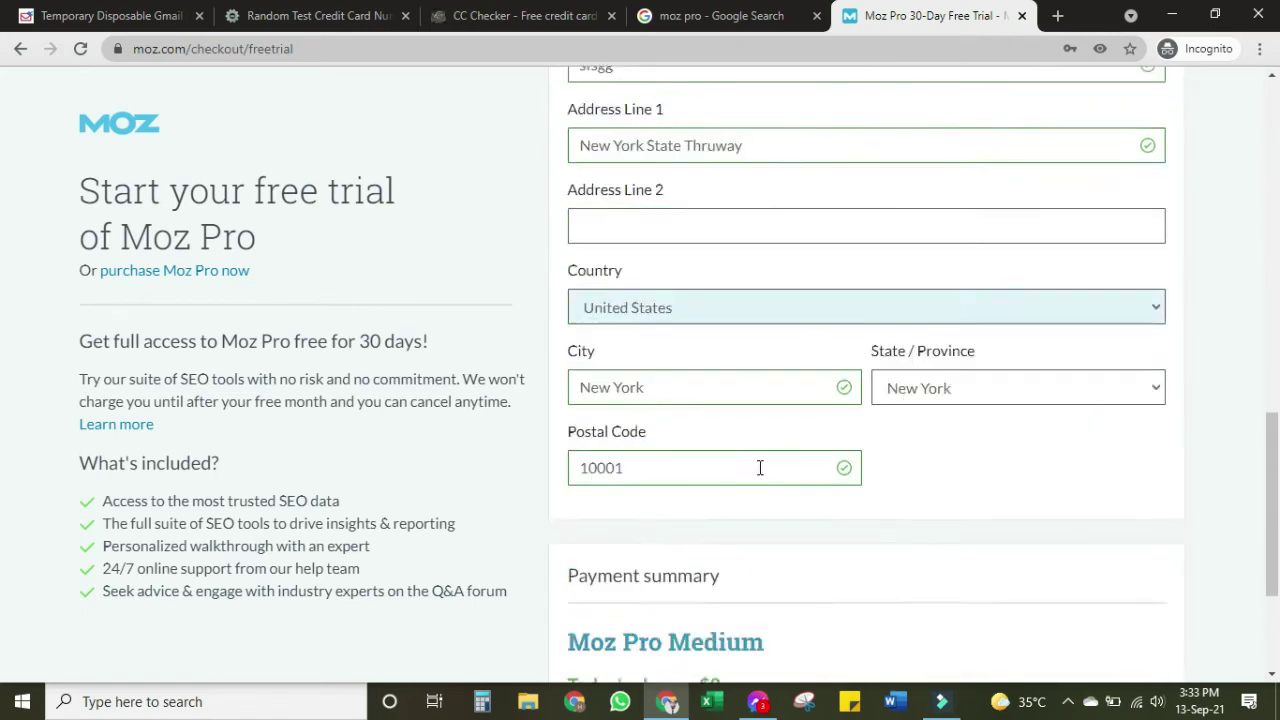
left_click(615, 658)
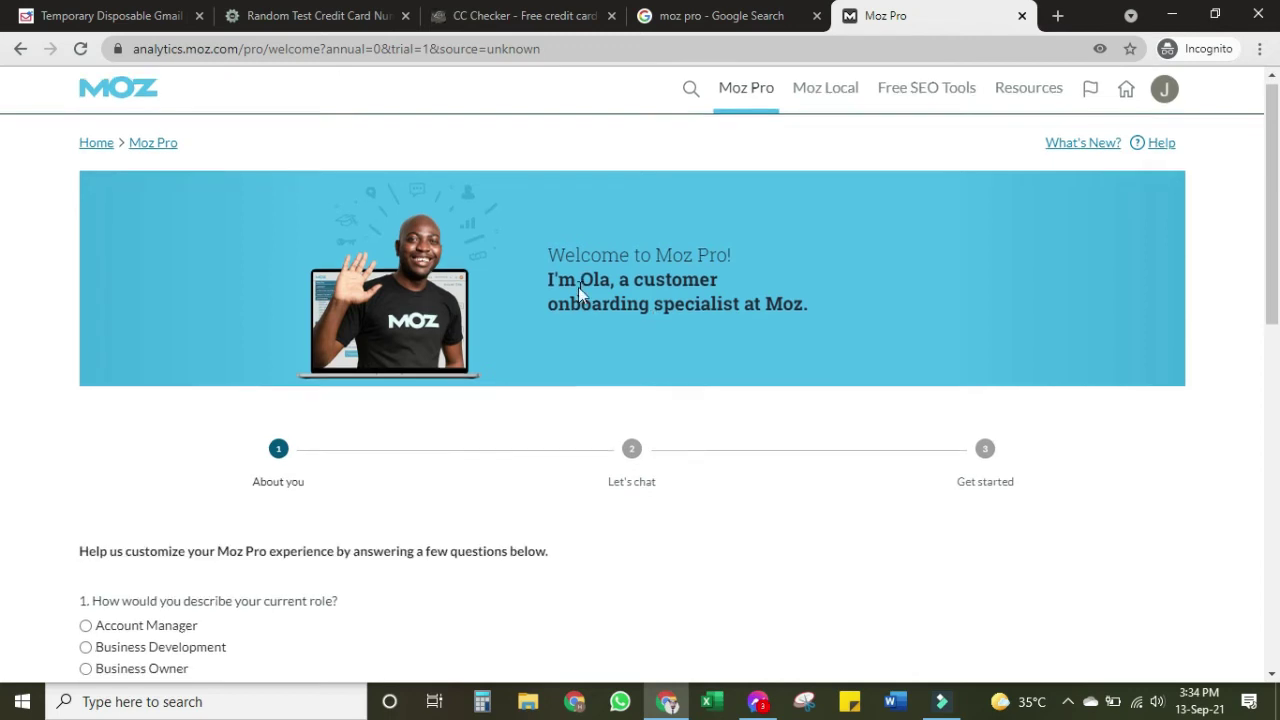
scroll(579, 288, "down", 5)
scroll(581, 293, "up", 4)
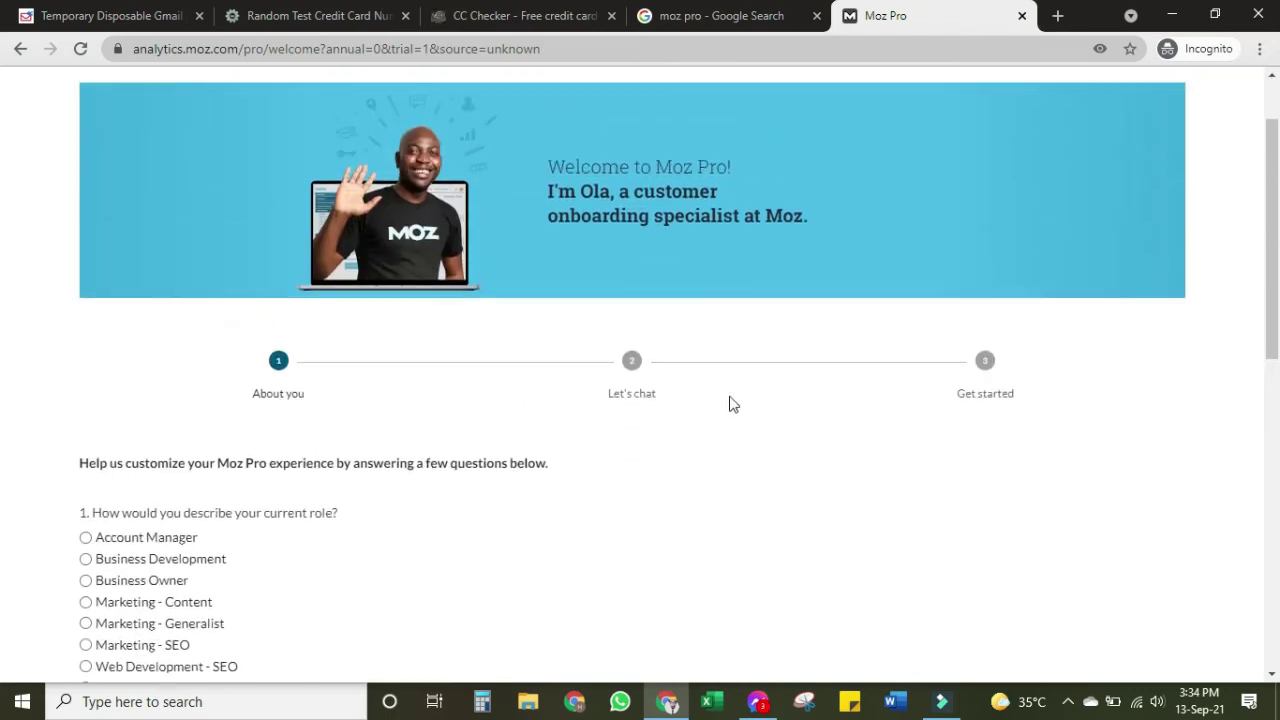
scroll(752, 386, "down", 3)
scroll(752, 386, "down", 3)
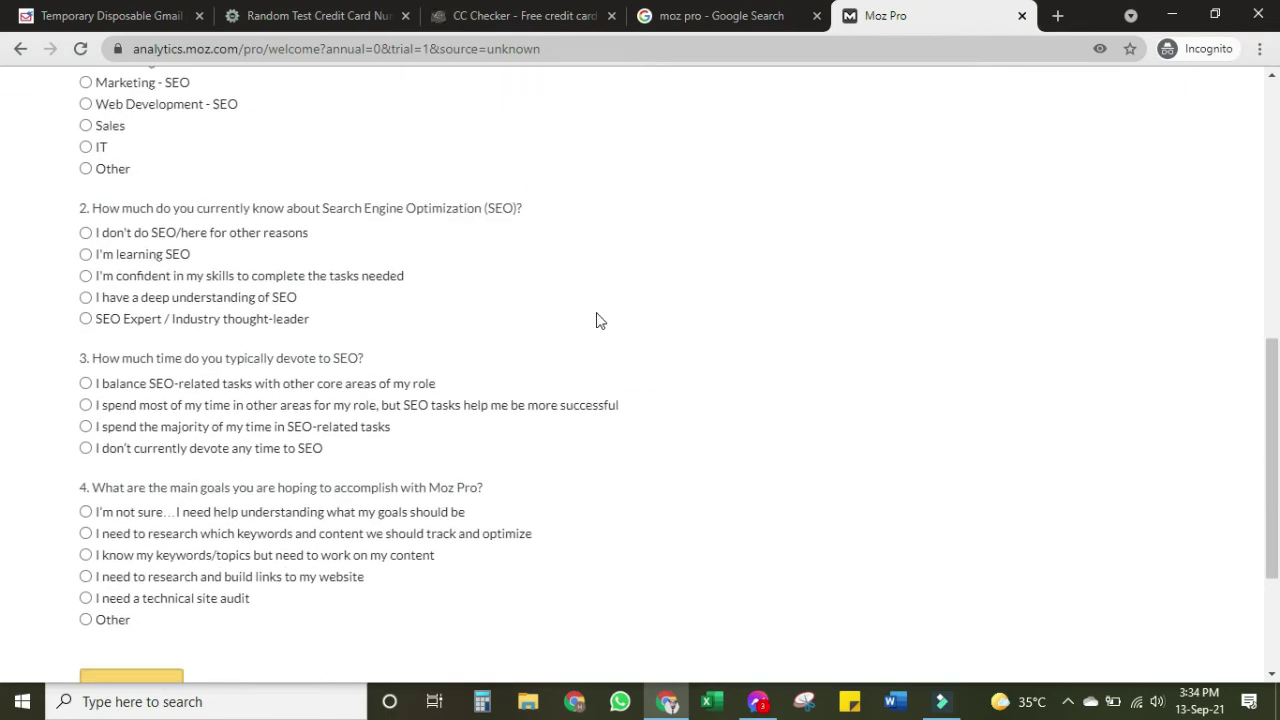
scroll(594, 320, "up", 1)
scroll(777, 330, "up", 6)
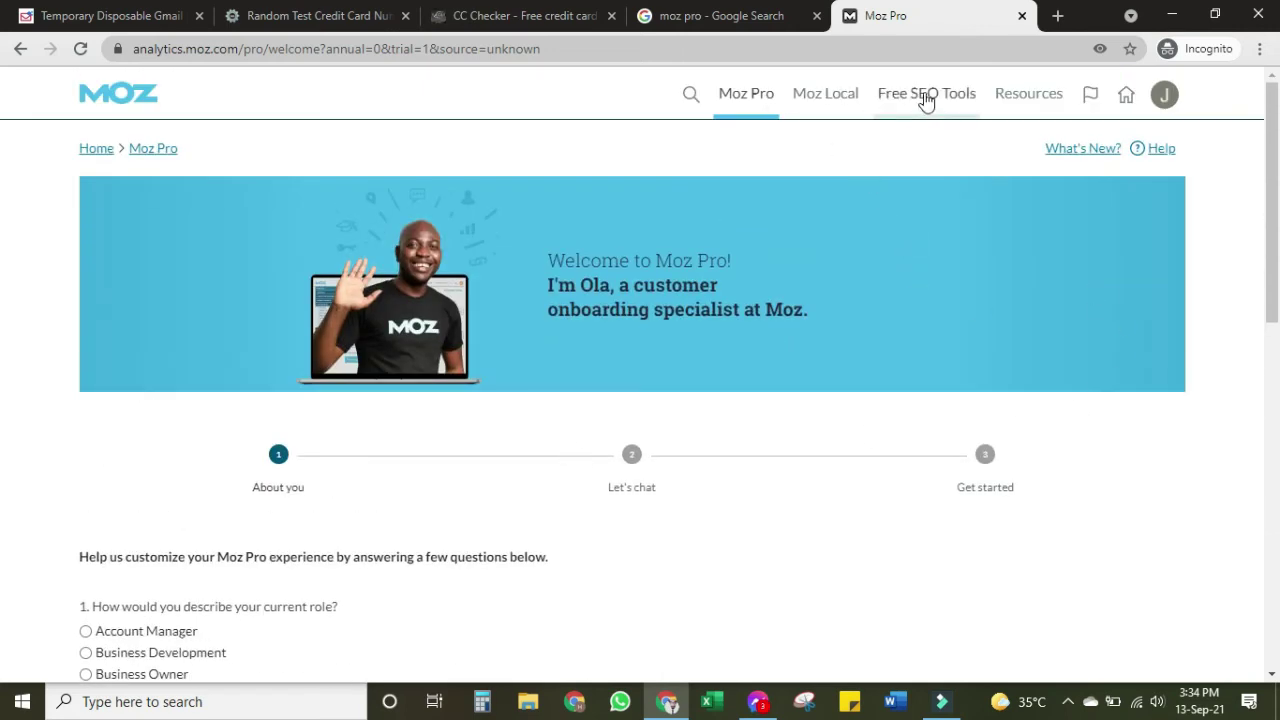
mouse_move(929, 97)
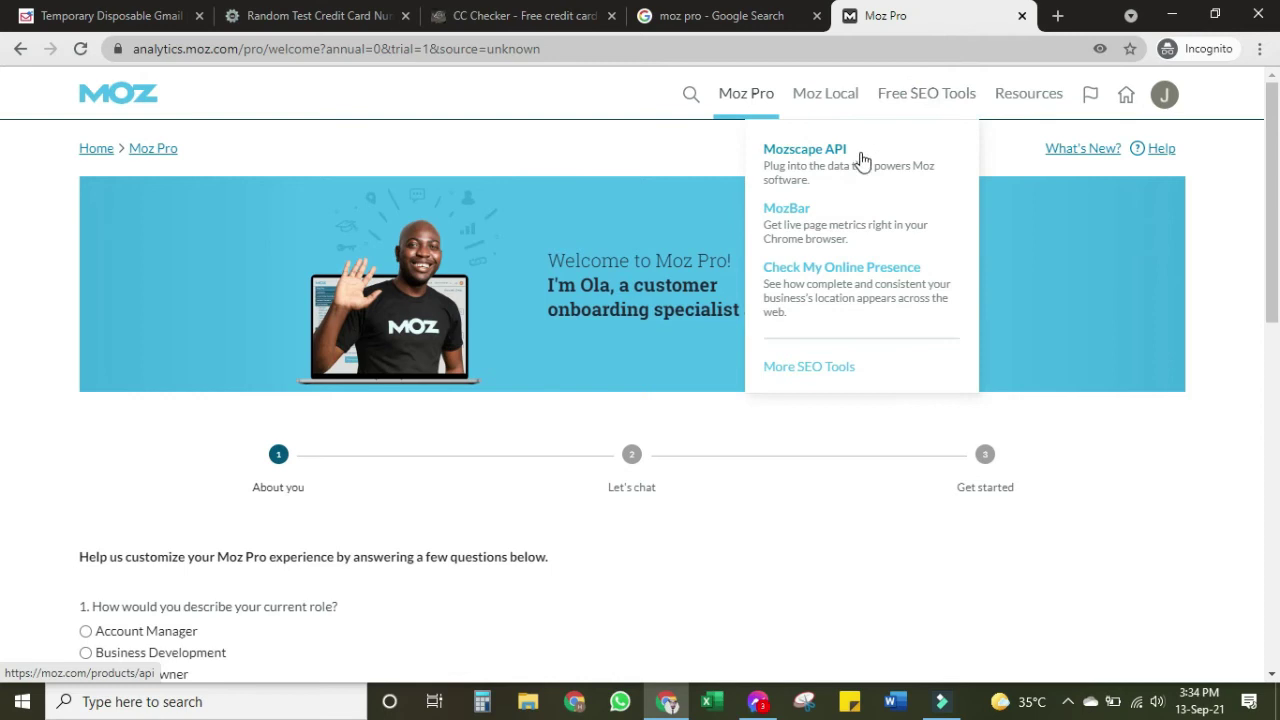
left_click(815, 97)
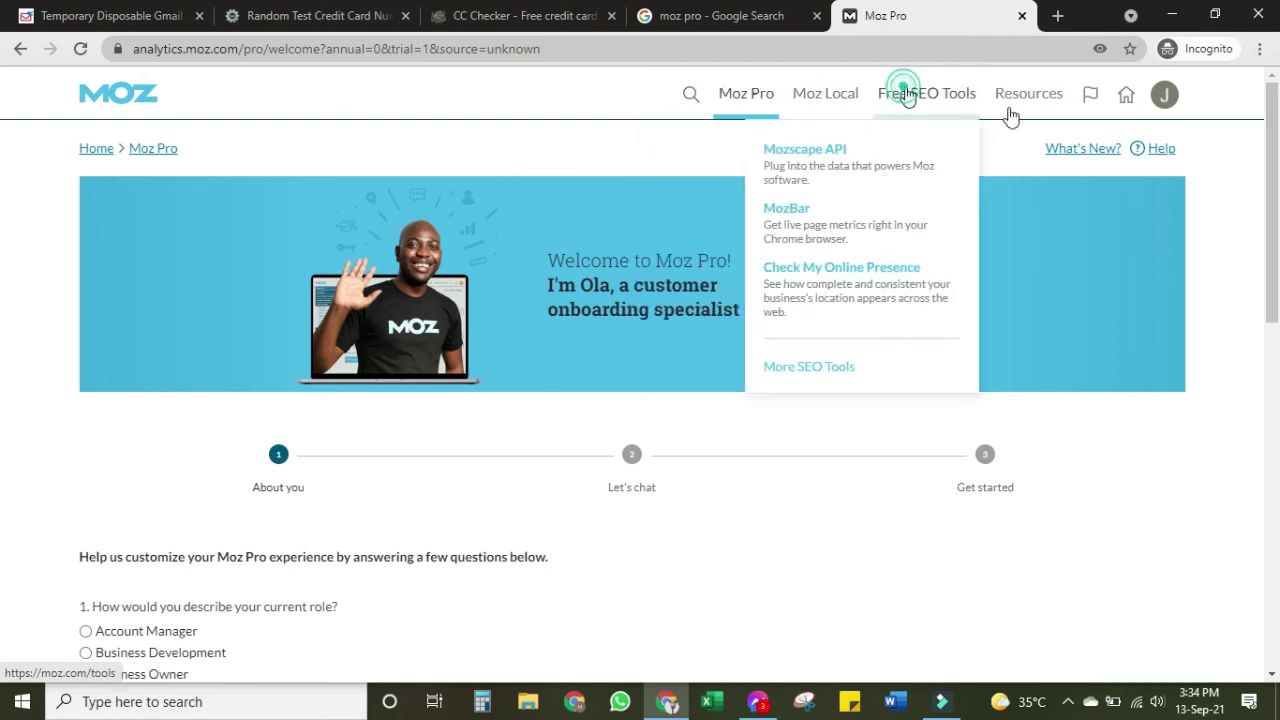
left_click(1164, 95)
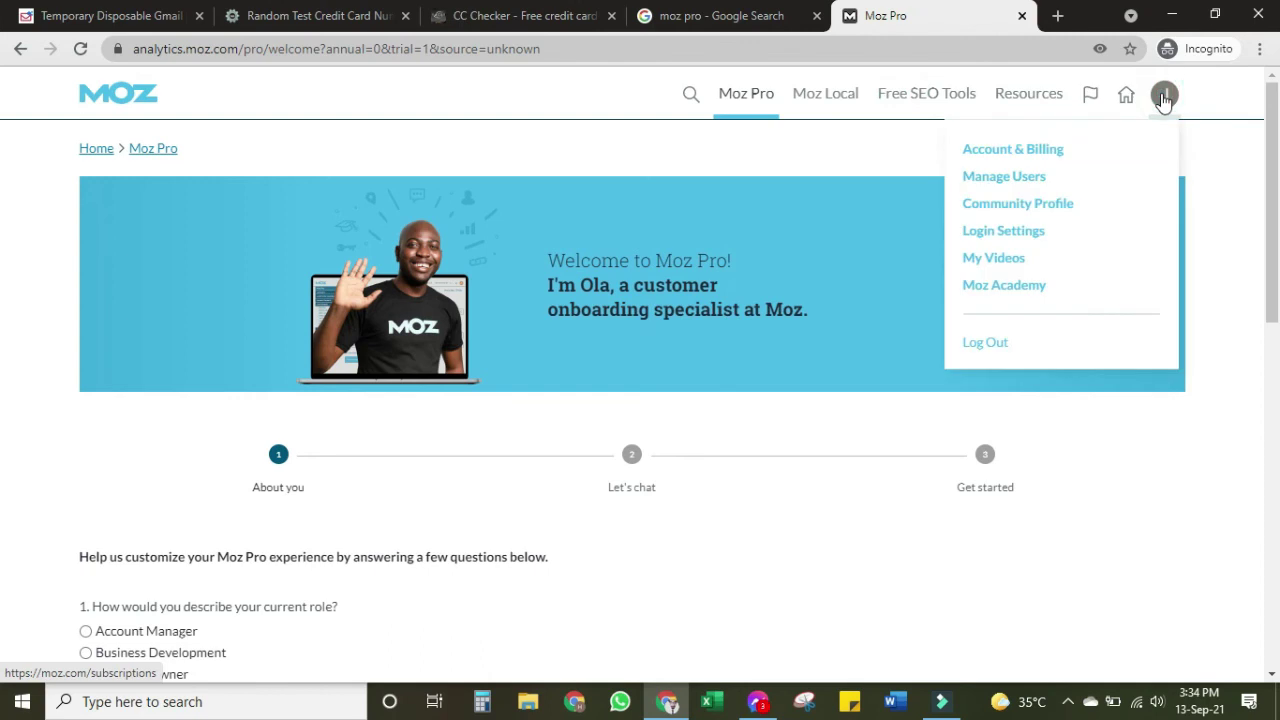
left_click(951, 96)
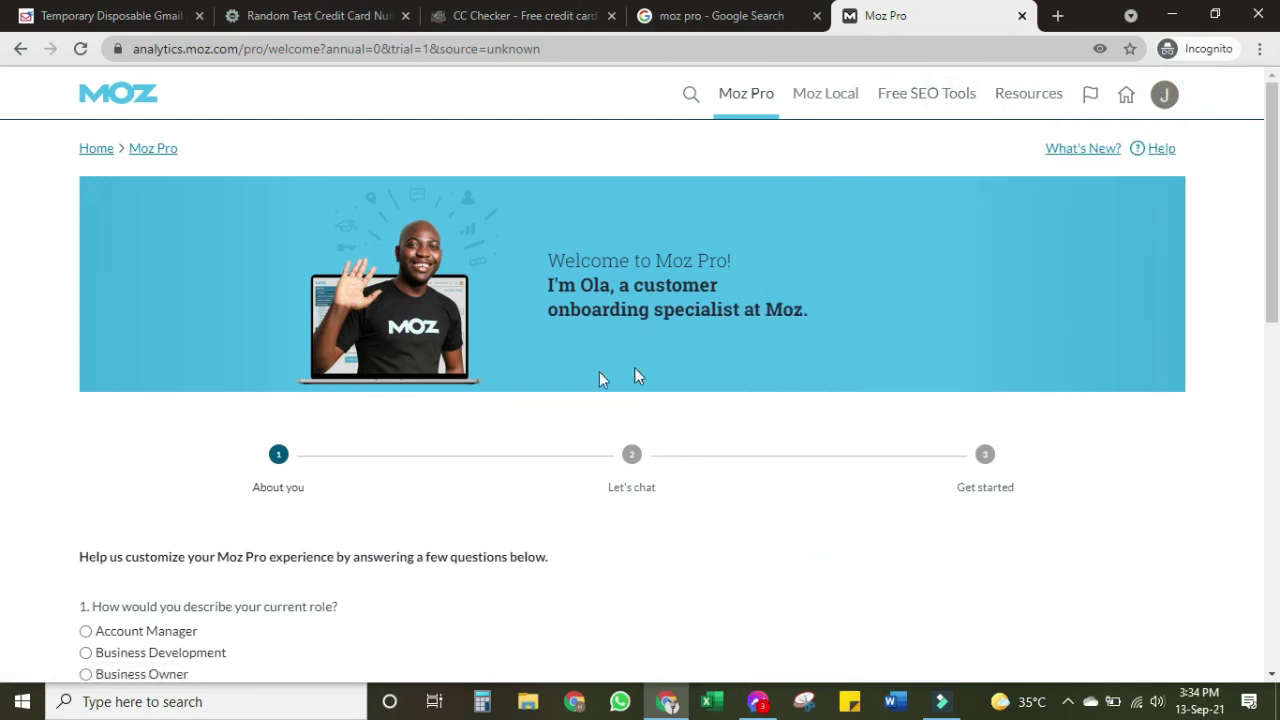
Answer the About you questions: role Other, learning SEO, goal researching and building links
scroll(600, 378, "down", 5)
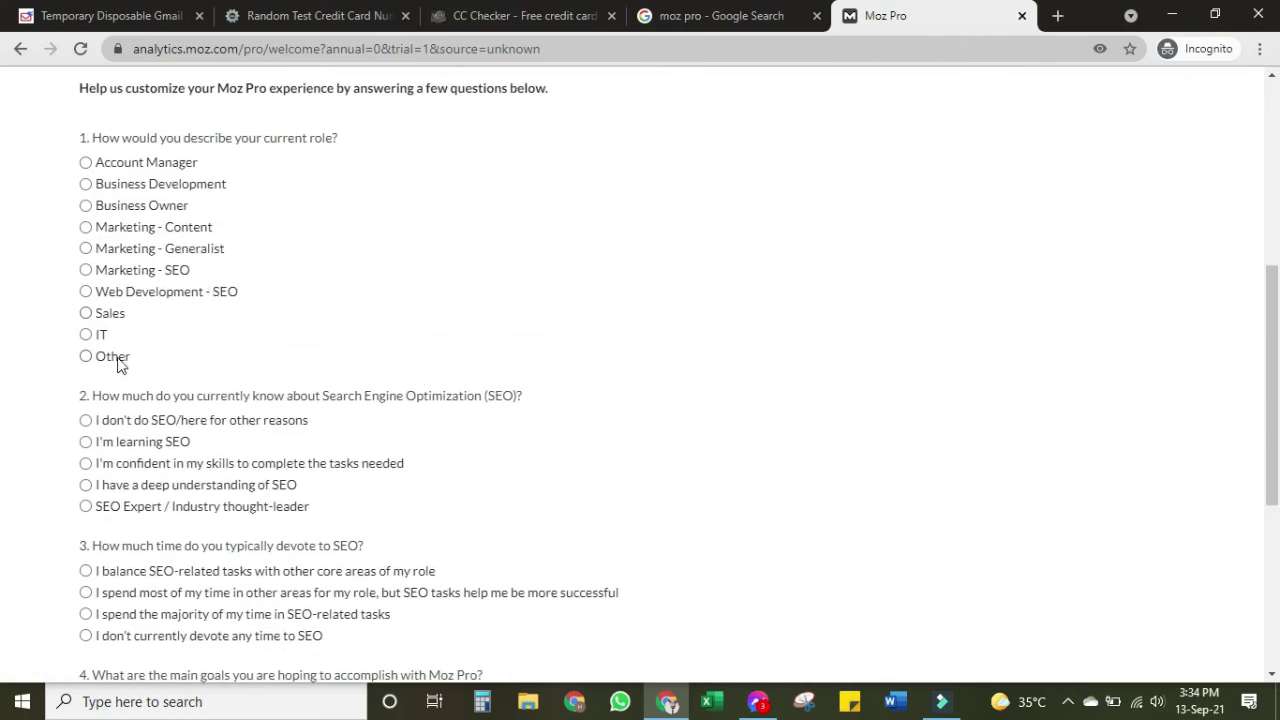
left_click(117, 363)
scroll(414, 329, "down", 3)
left_click(136, 170)
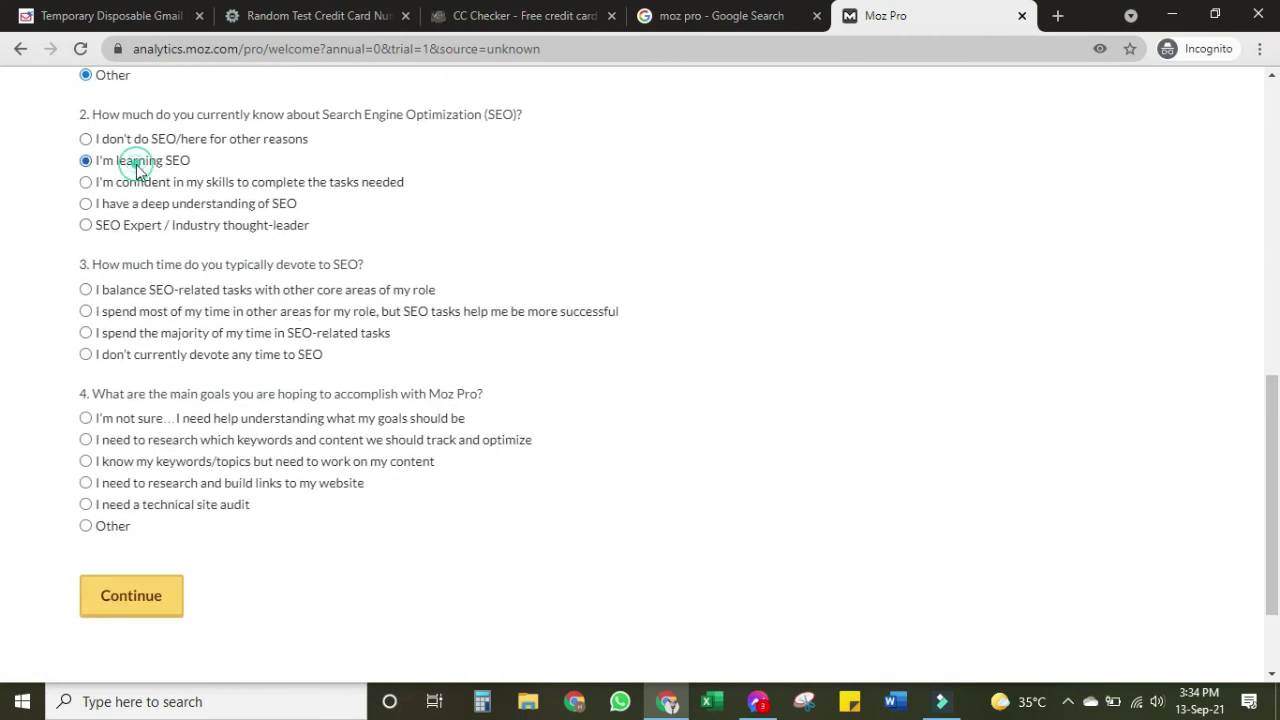
left_click(148, 483)
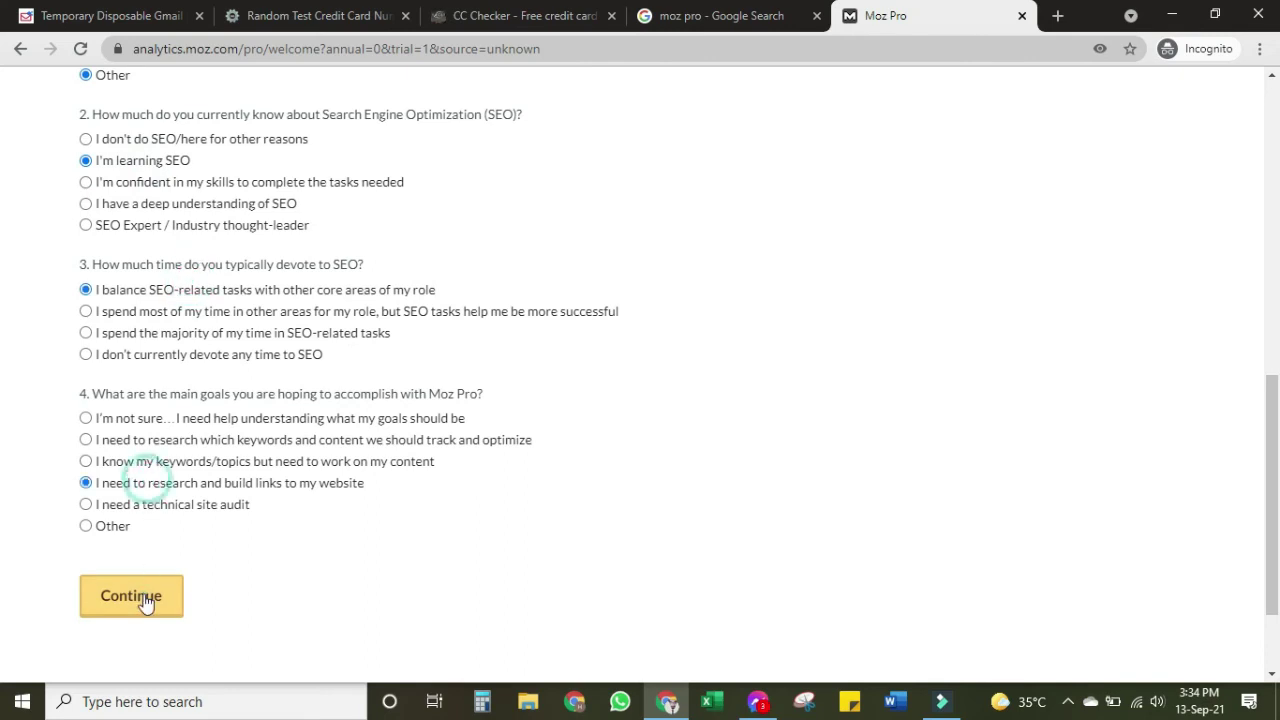
left_click(143, 597)
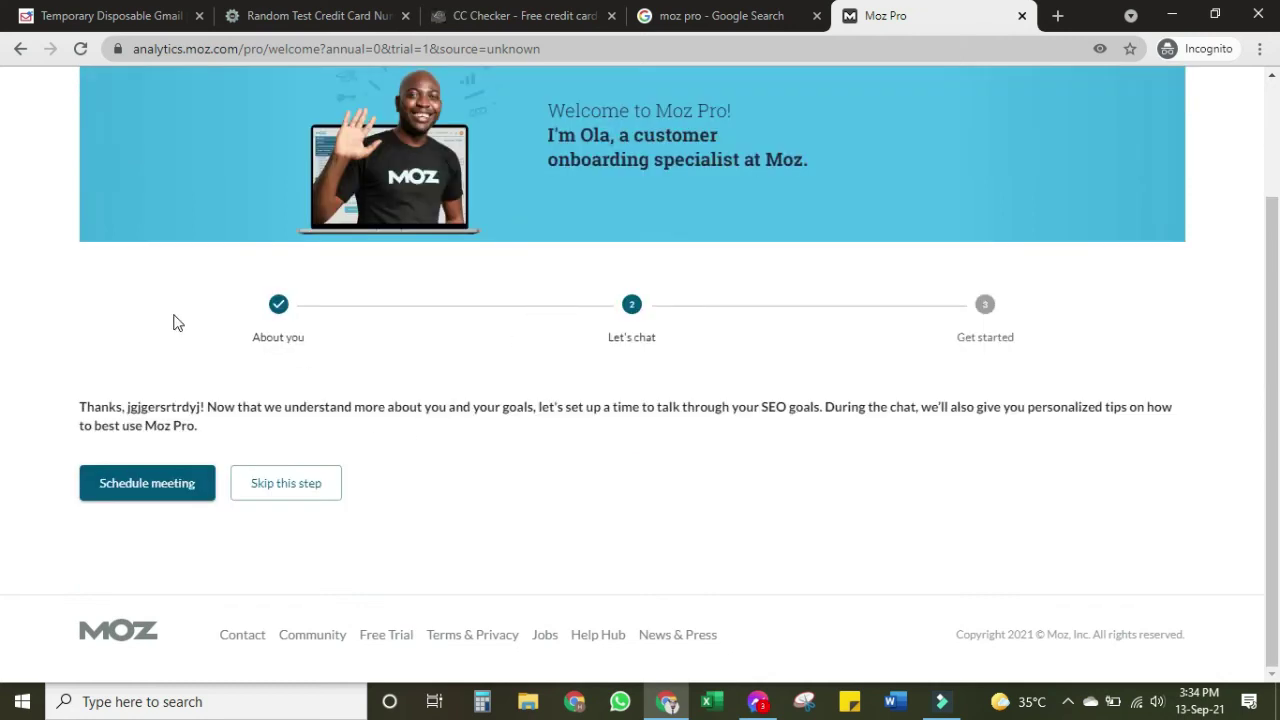
Skip booking the onboarding chat and choose Track my first site
left_click(287, 487)
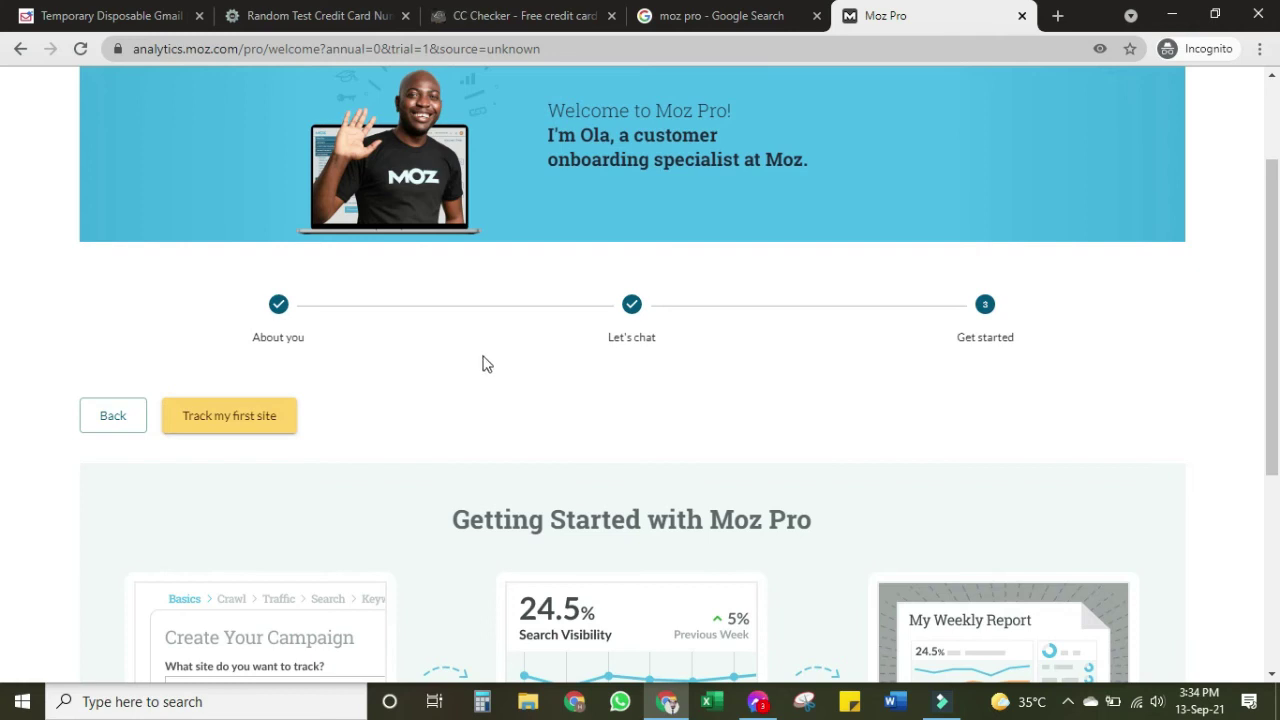
scroll(484, 362, "down", 2)
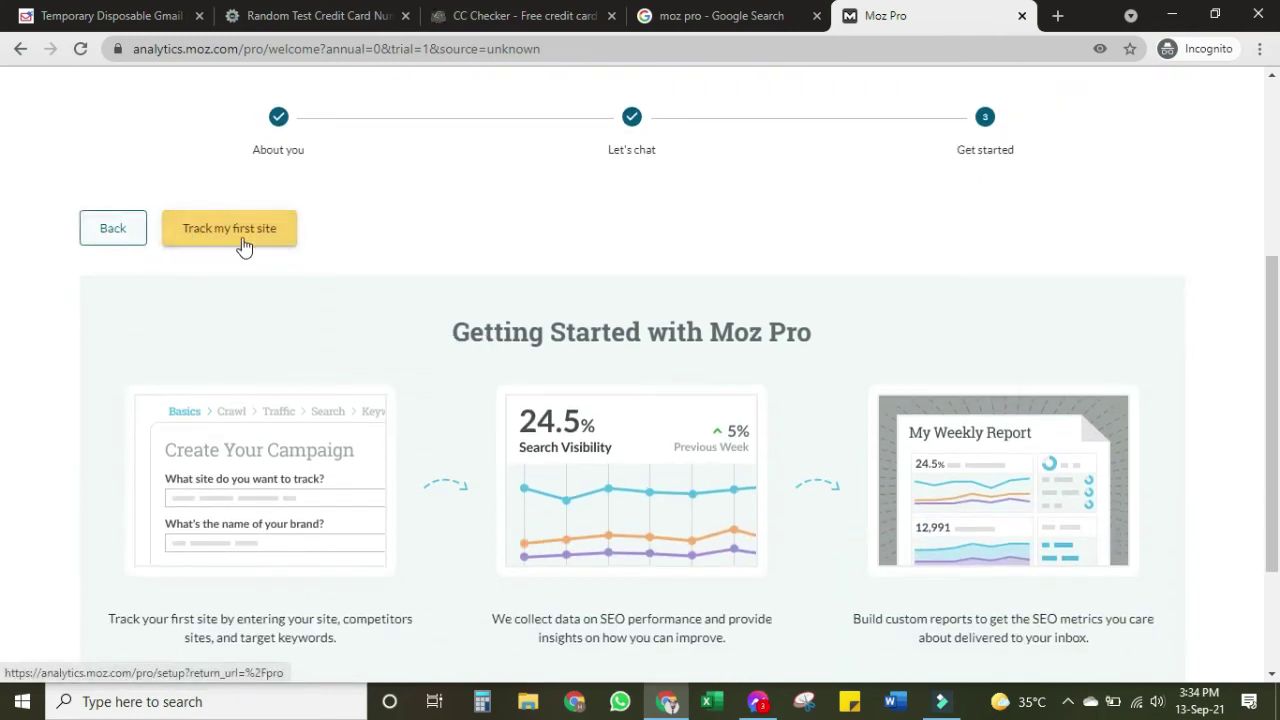
left_click(278, 245)
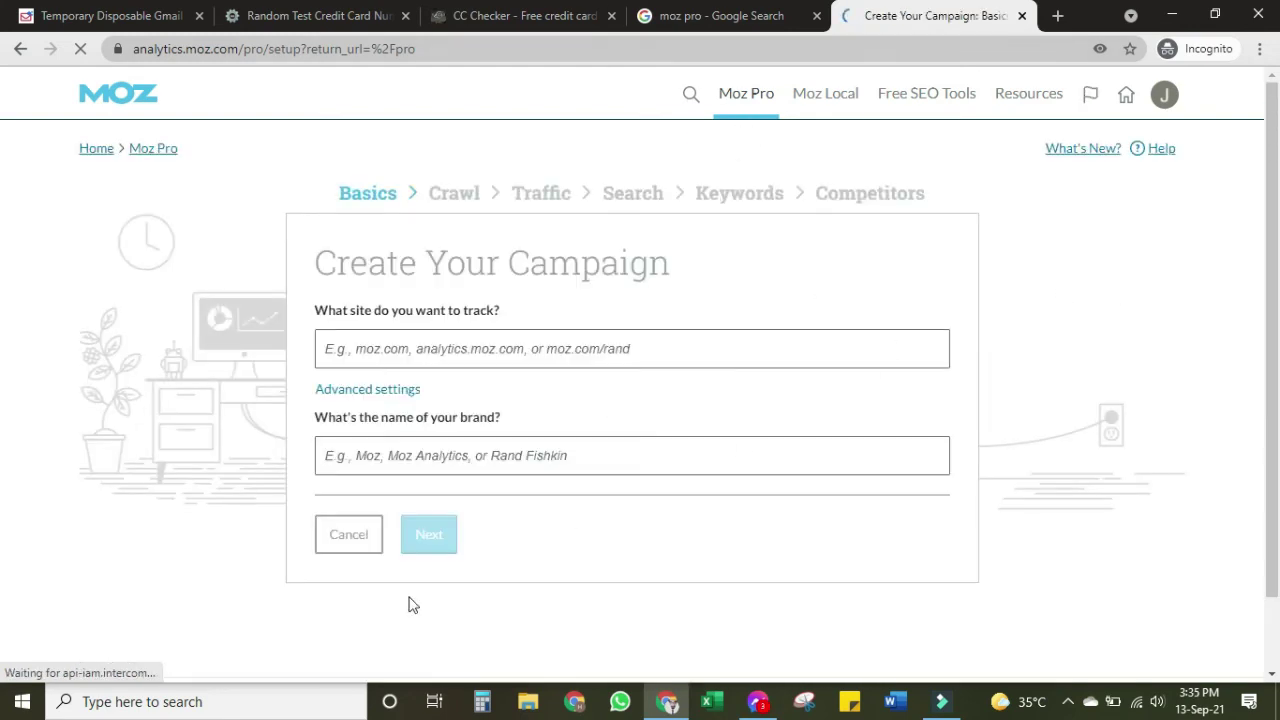
Cancel the Create Your Campaign form and look over the Home dashboard
left_click(337, 527)
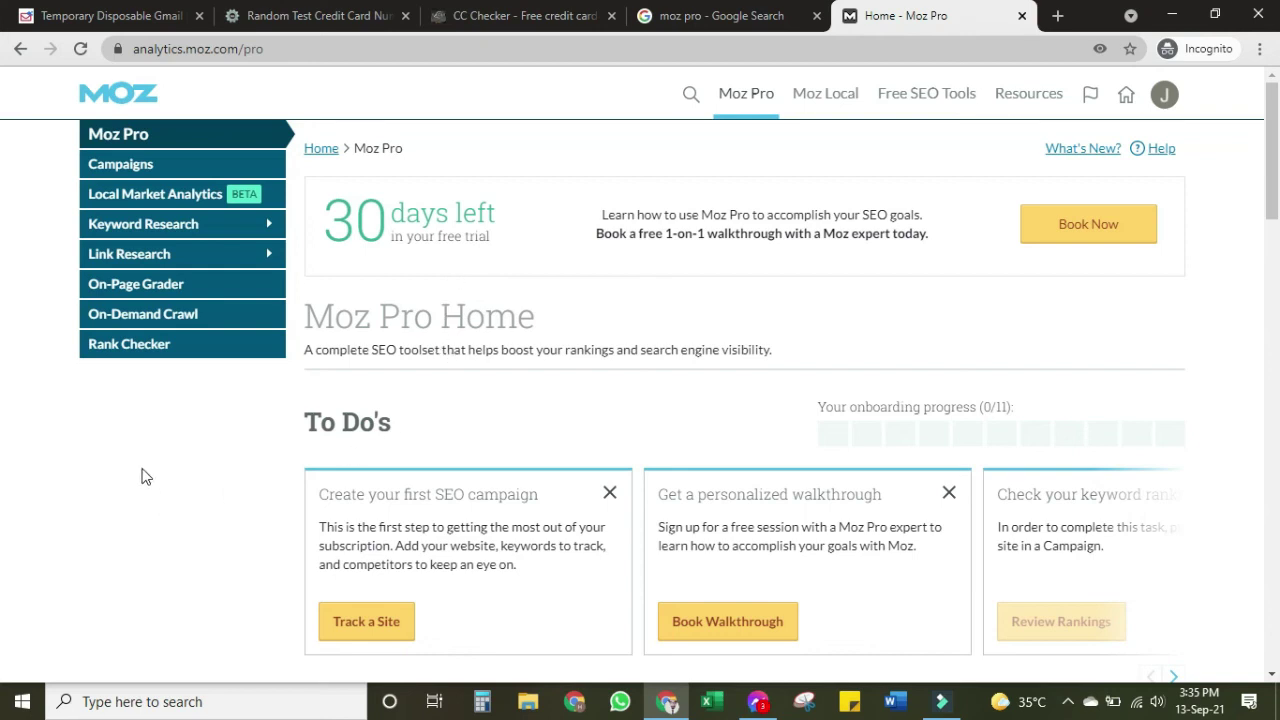
scroll(377, 403, "down", 3)
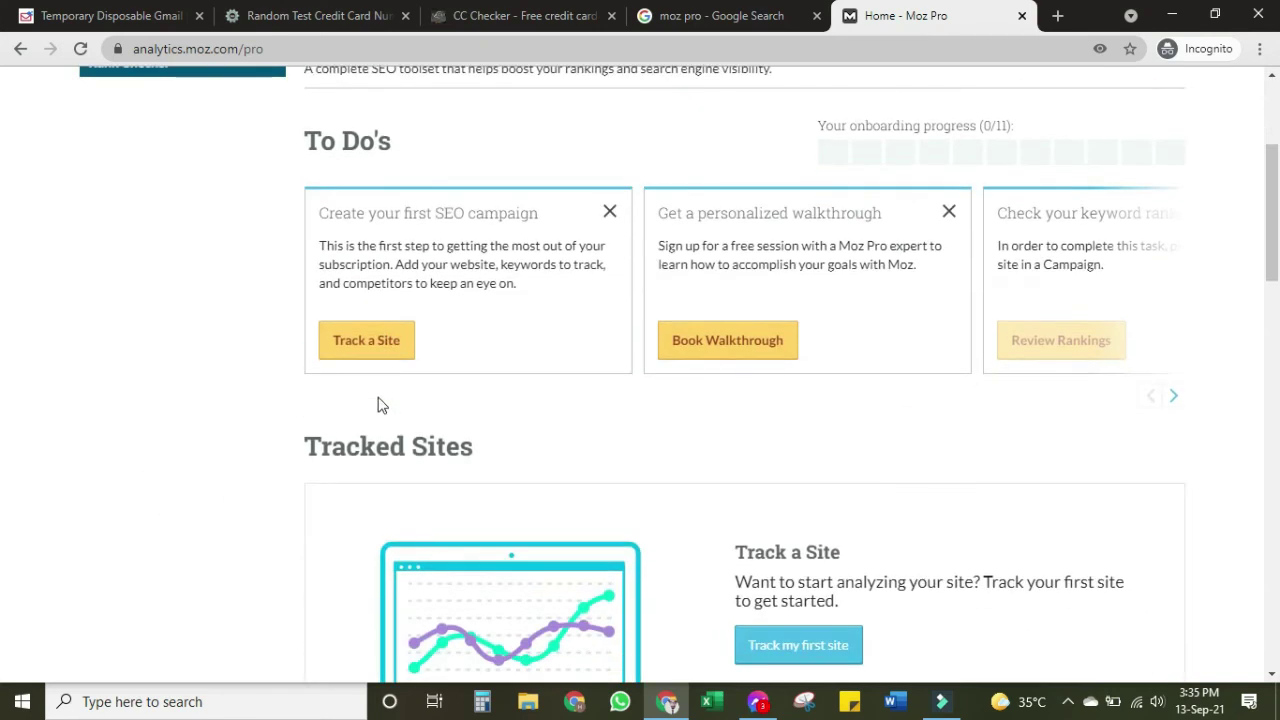
scroll(380, 371, "up", 3)
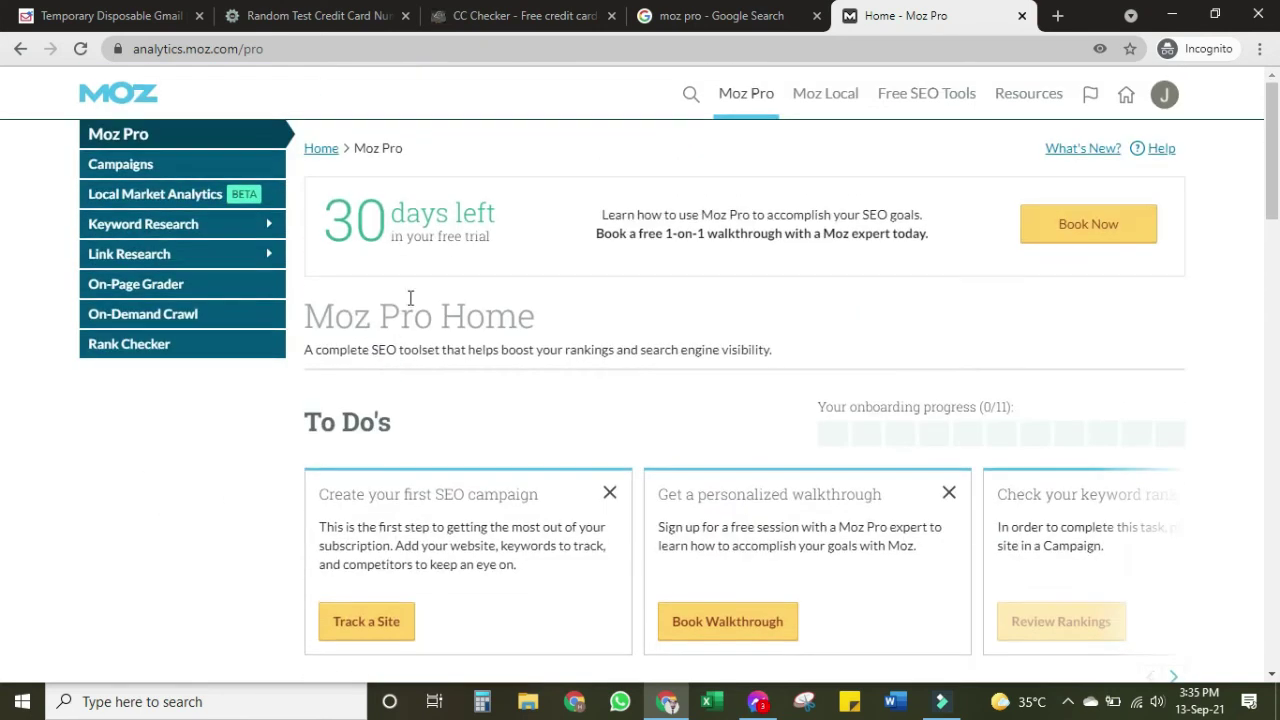
Open Keyword Research and enter the test keyword gfdgh in the search field
left_click(145, 230)
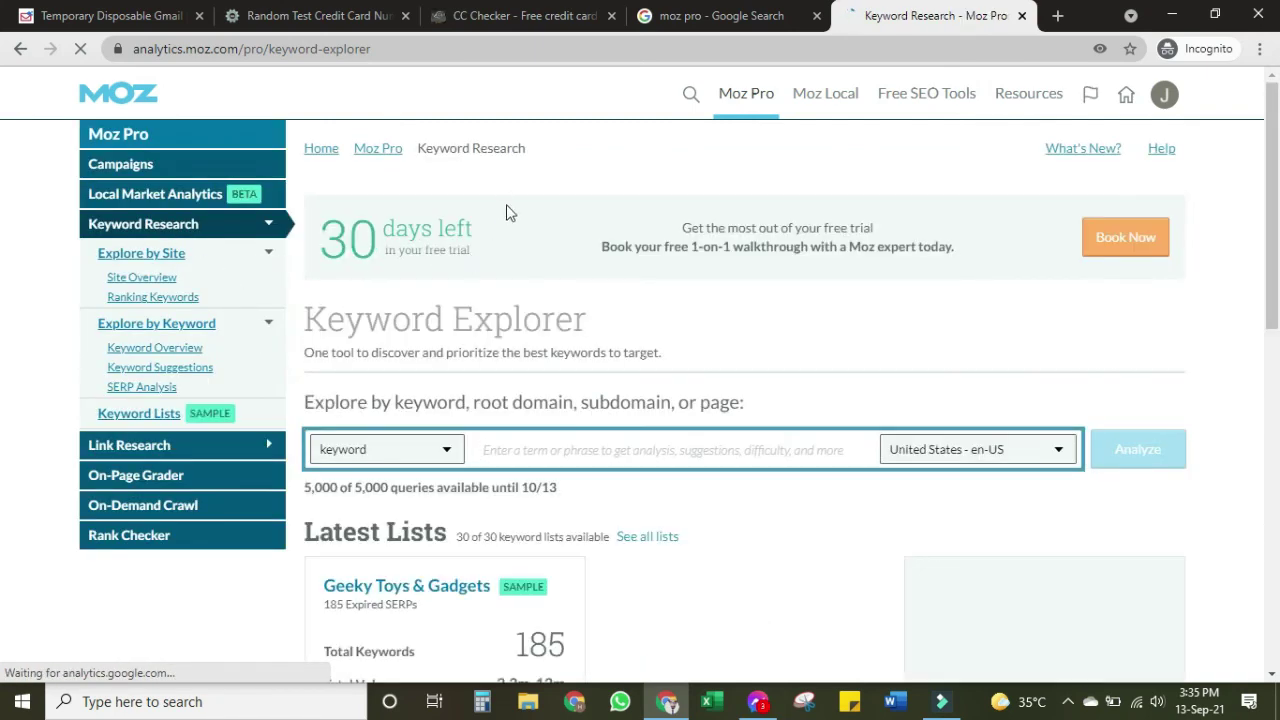
left_click_drag(313, 486, 451, 490)
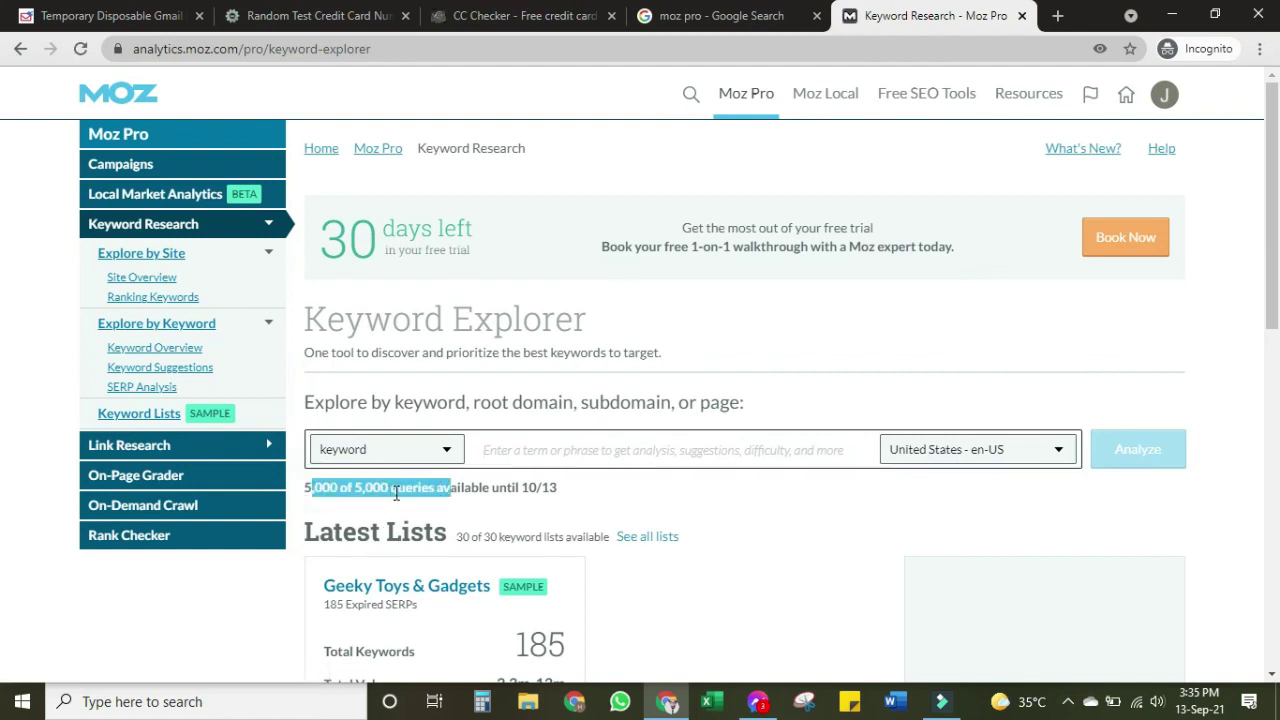
left_click(651, 450)
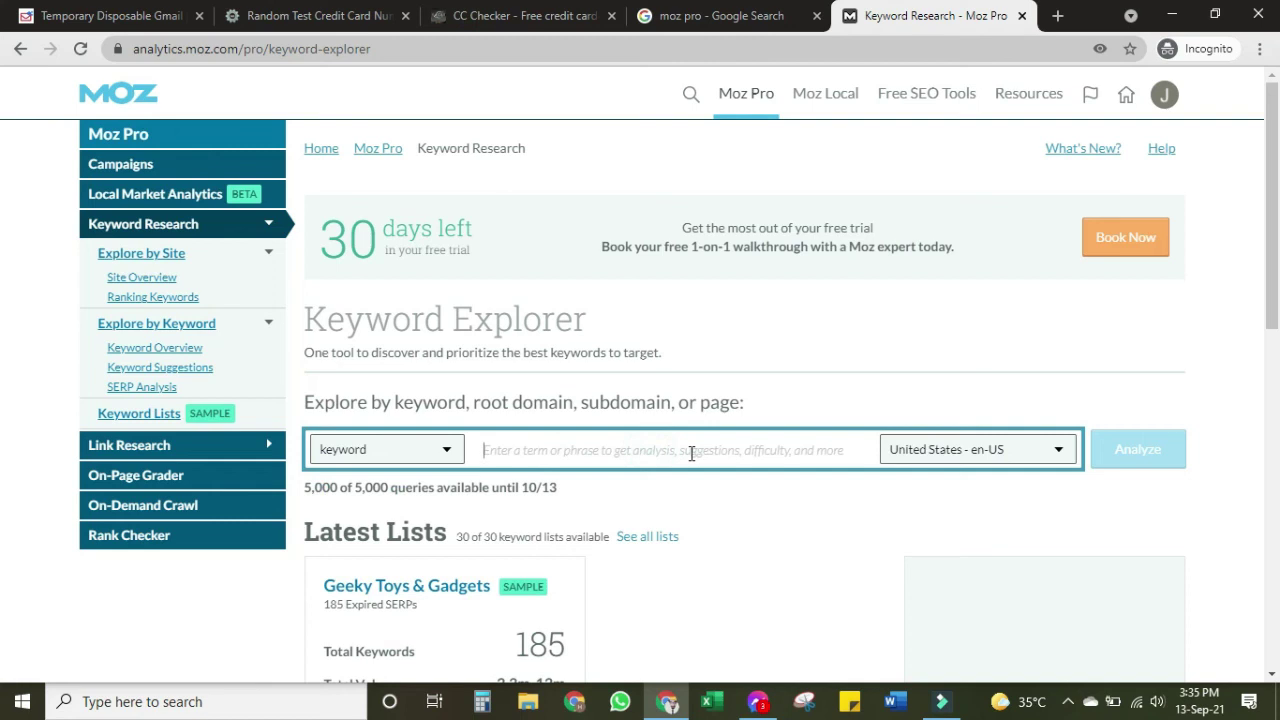
type("v")
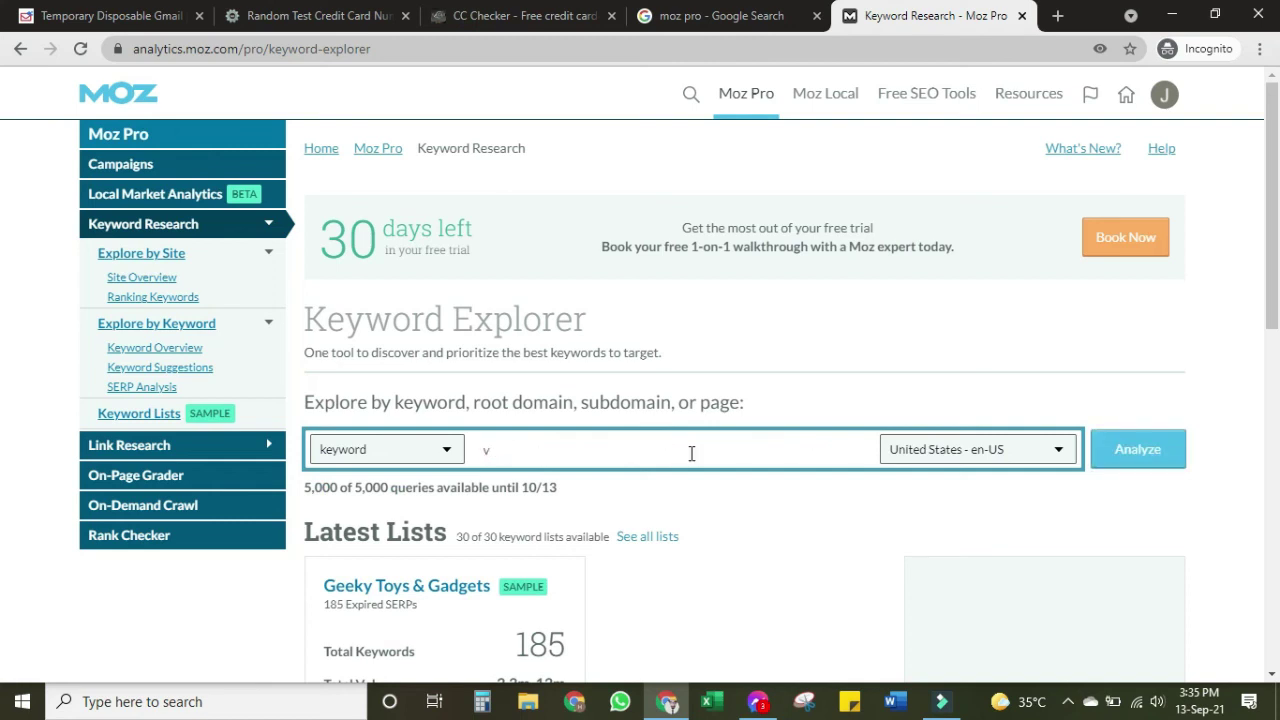
key("BackSpace")
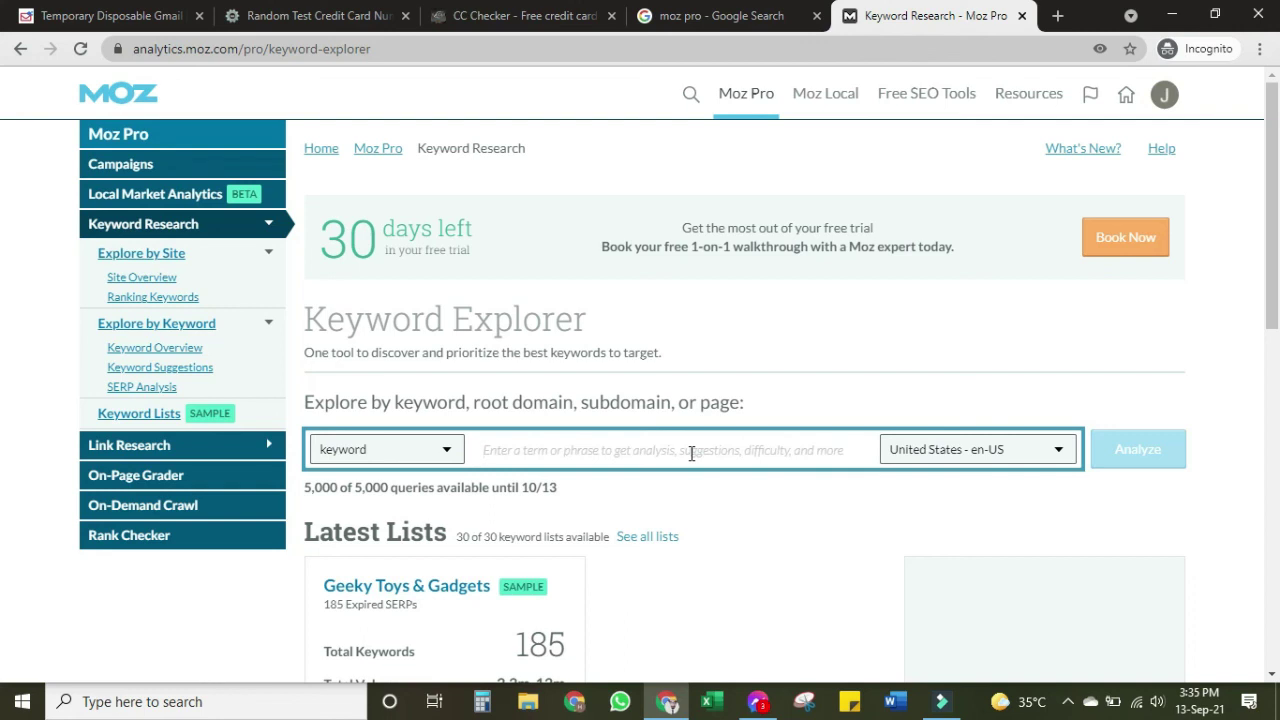
type("gfdgh")
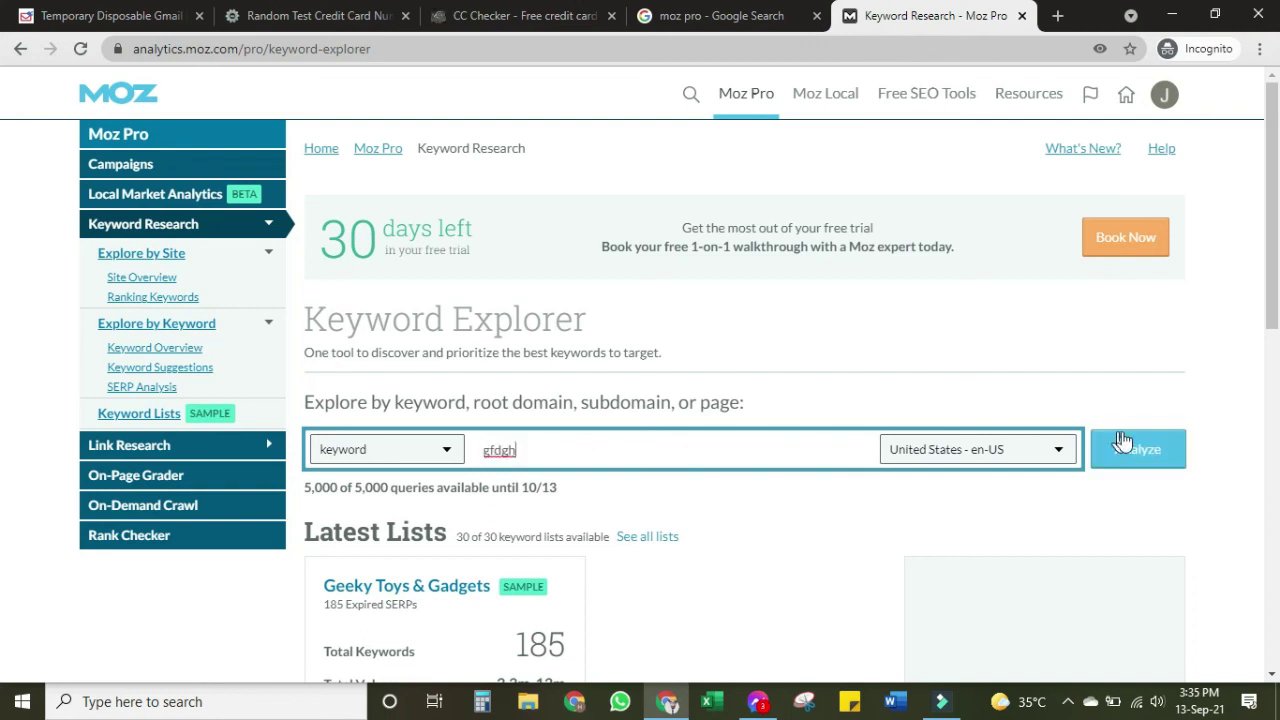
Analyze gfdgh: volume 201-500, difficulty 43, 96% CTR, priority 58, 4,999 queries left
left_click(1130, 449)
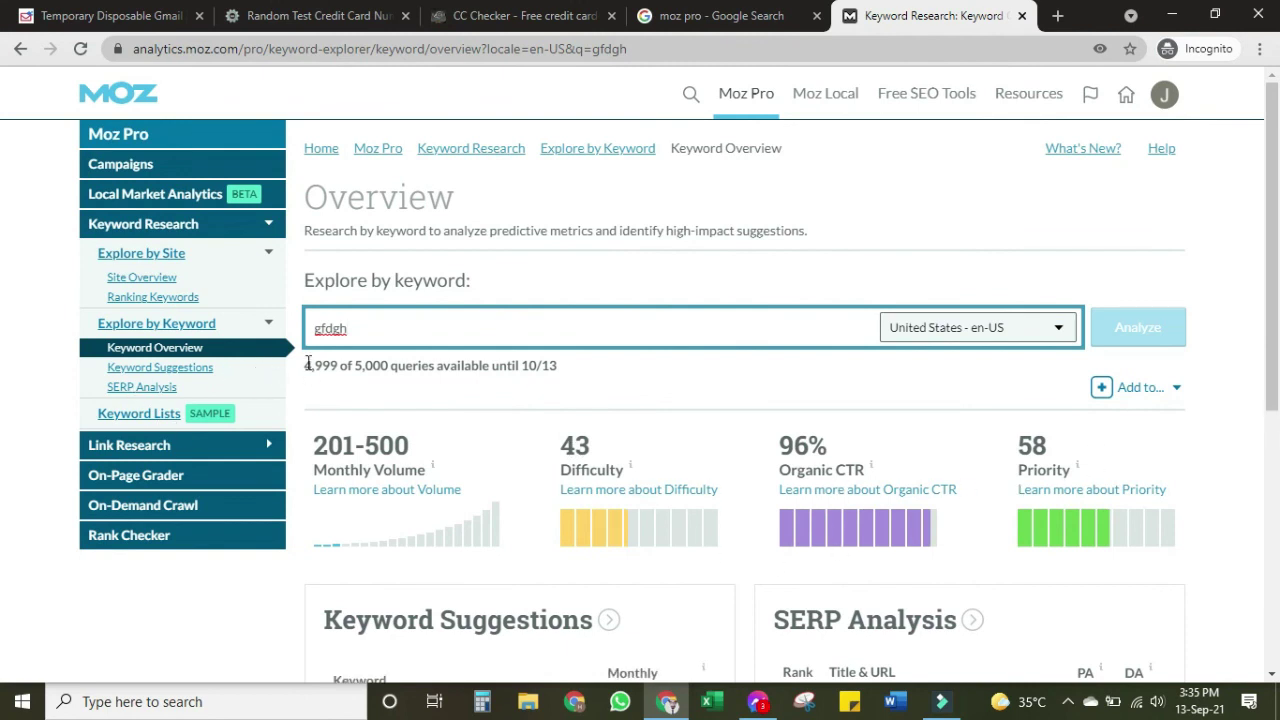
mouse_move(306, 370)
left_mouse_down()
mouse_move(374, 366)
mouse_move(335, 368)
mouse_move(318, 386)
left_mouse_up()
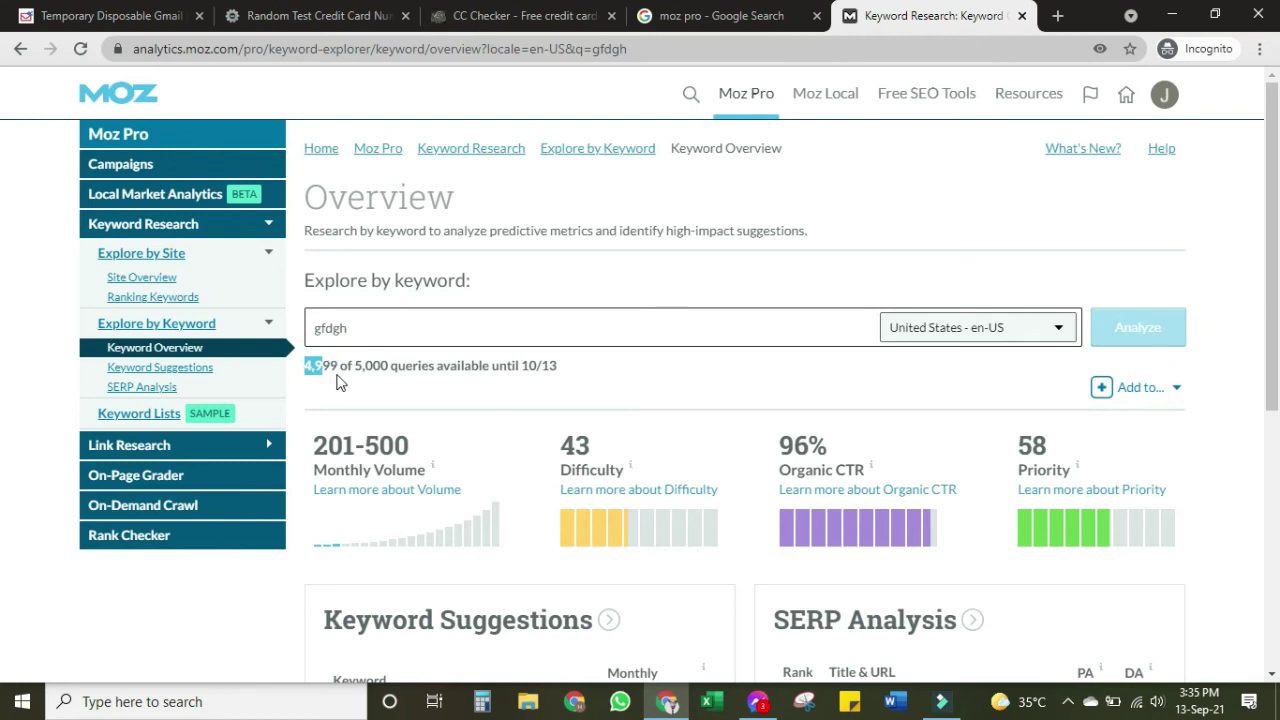